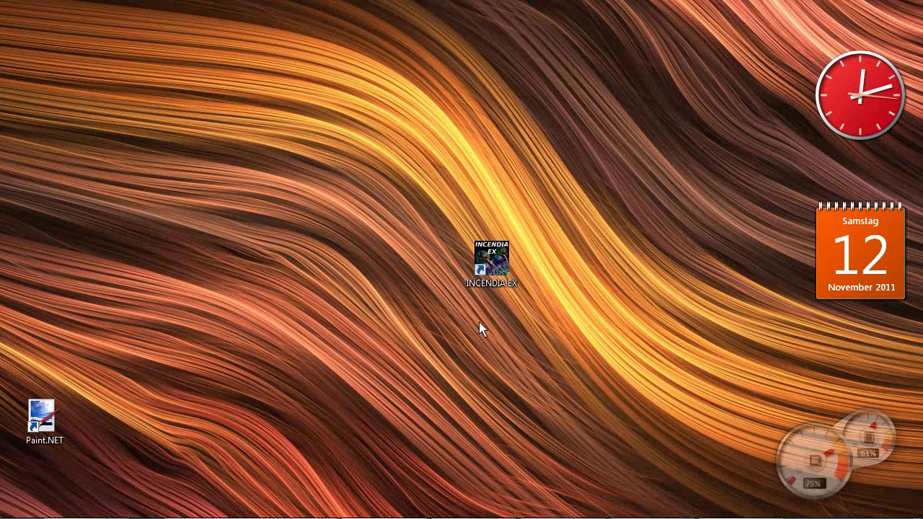
Launch Incendia EX from its desktop shortcut
left_click(496, 268)
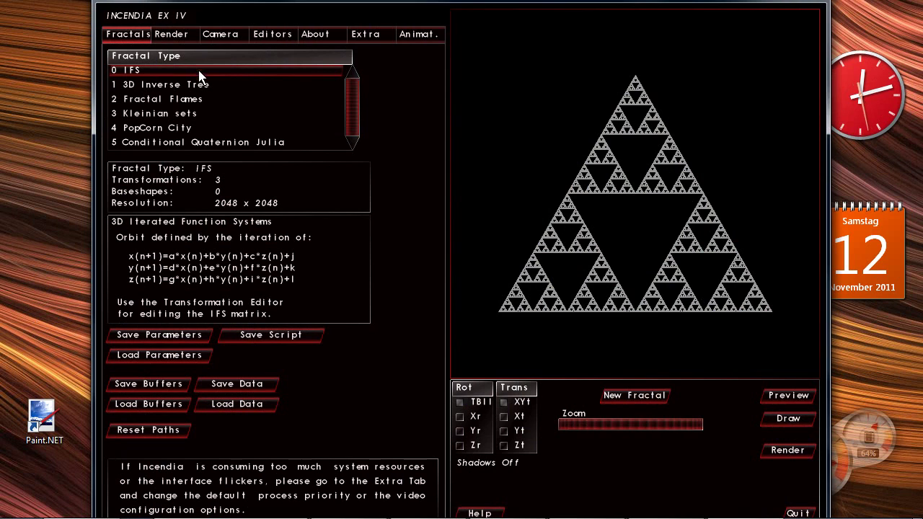
Turn on baseshape editing under Editors, with the panel display set to Points
left_click(268, 38)
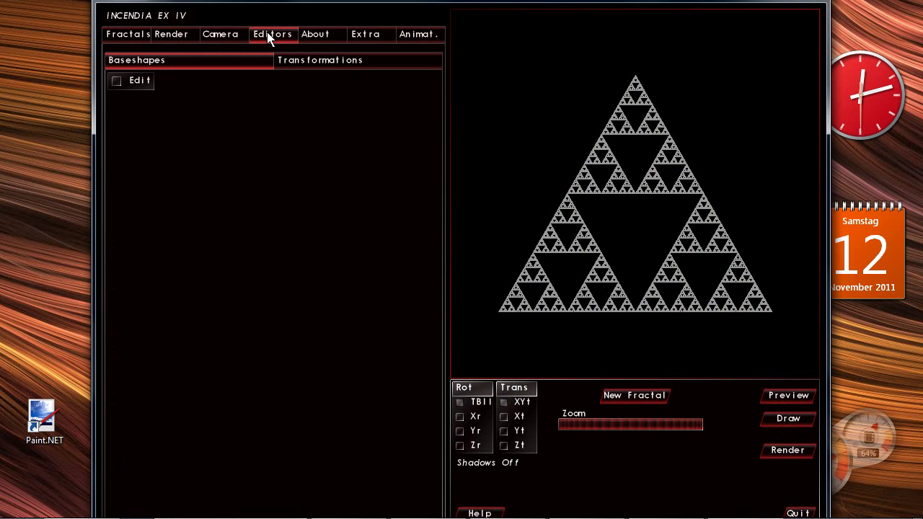
left_click(117, 81)
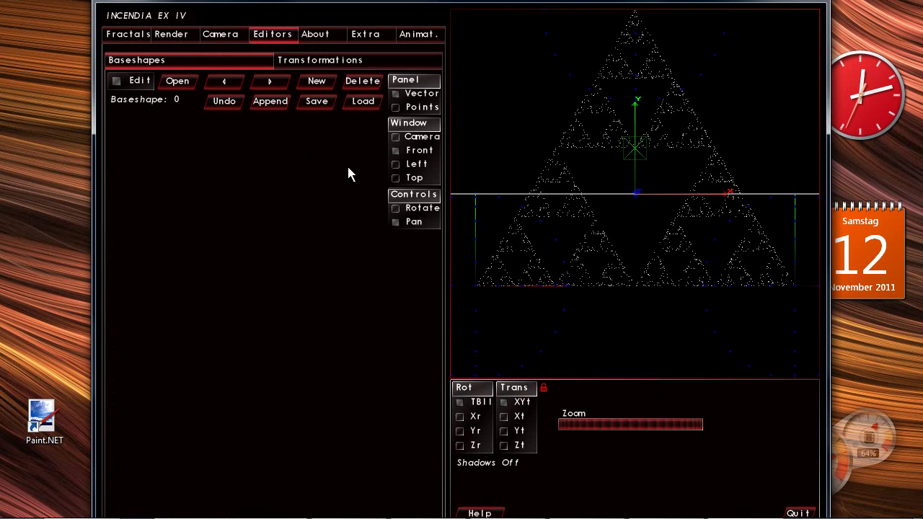
left_click(397, 110)
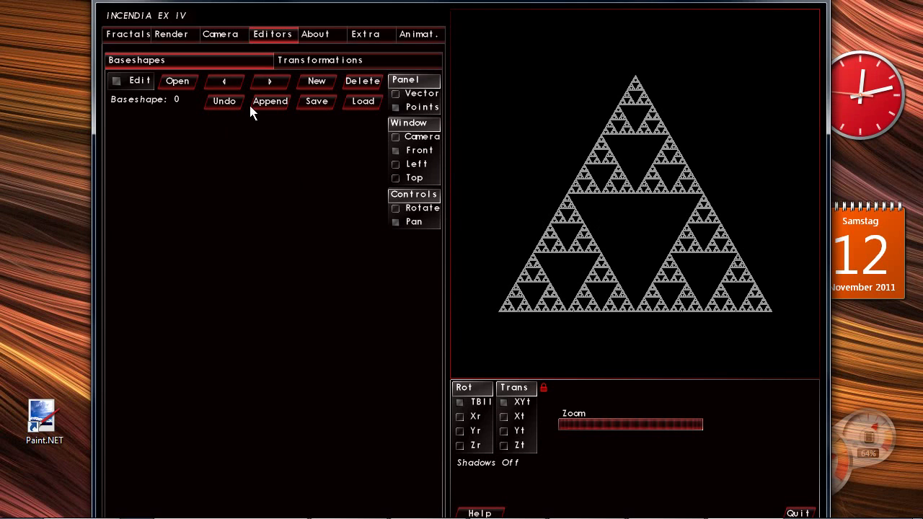
Add a sphere baseshape and raise its depth to 5
left_click(317, 83)
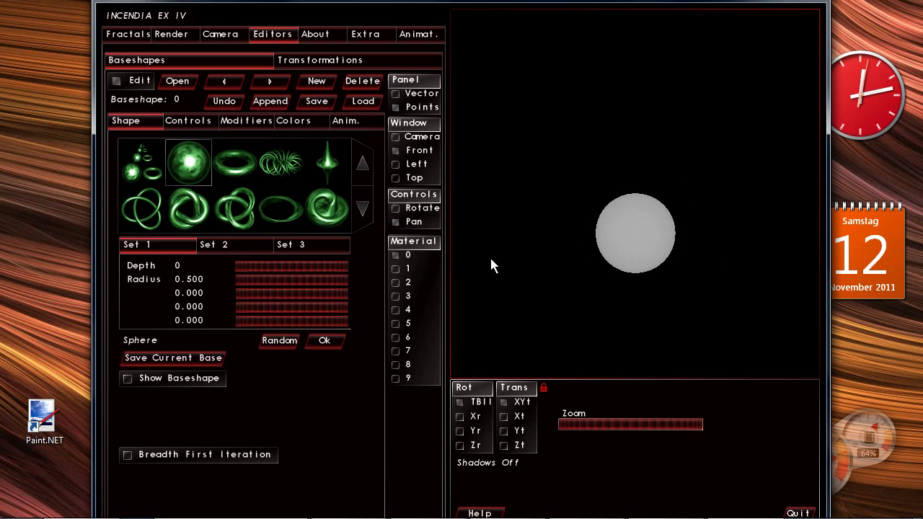
left_click(282, 265)
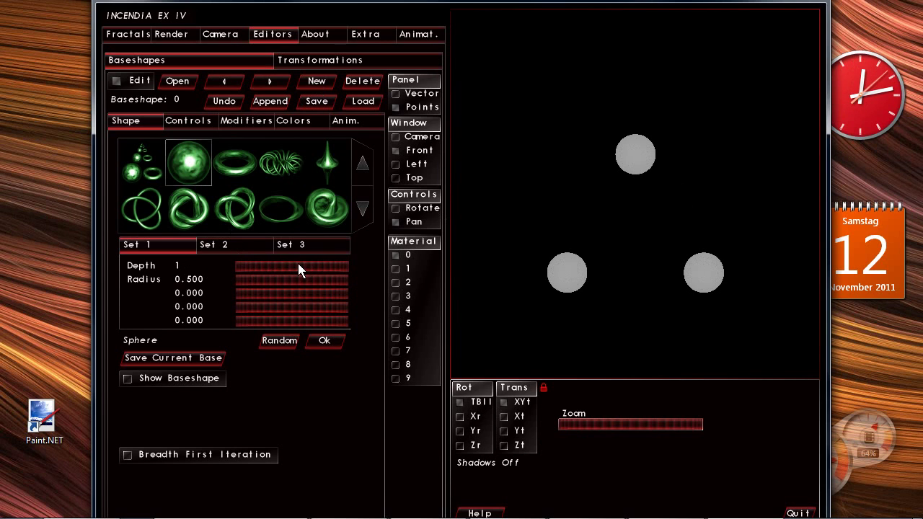
left_click_drag(301, 268, 333, 270)
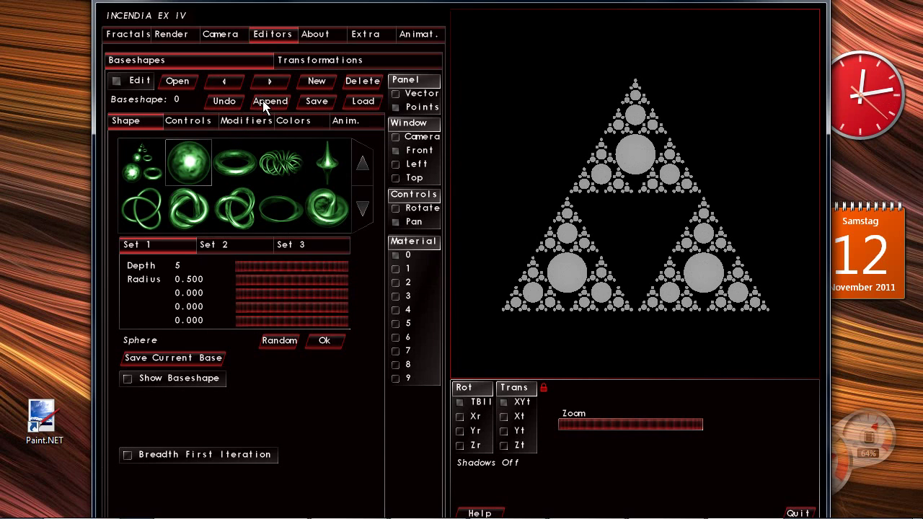
Add a Torus II baseshape with depth 3, radius 0.813 and TRadius 0.040
left_click(317, 84)
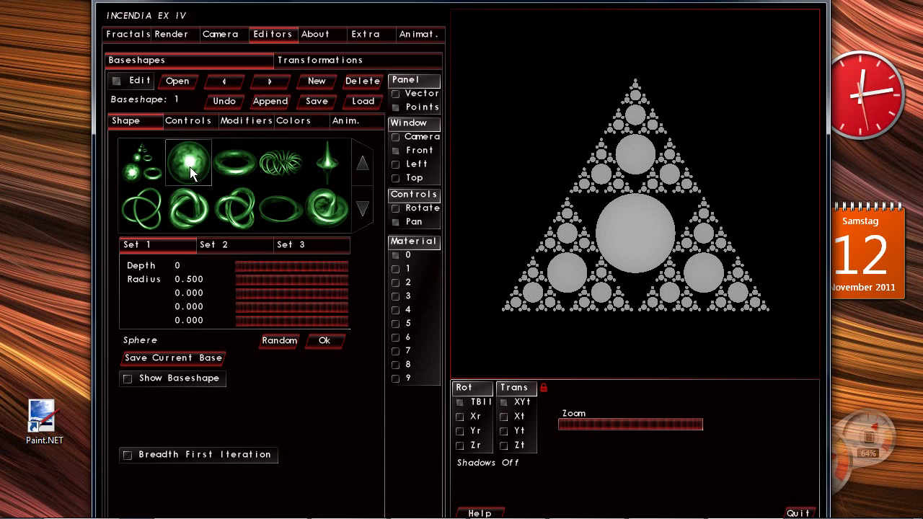
left_click(366, 207)
left_click(360, 207)
left_click(291, 210)
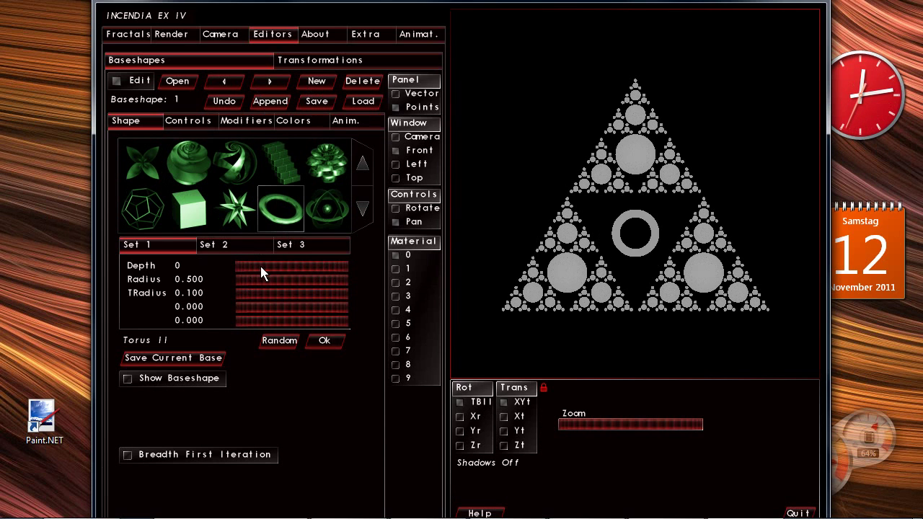
left_click_drag(261, 267, 296, 264)
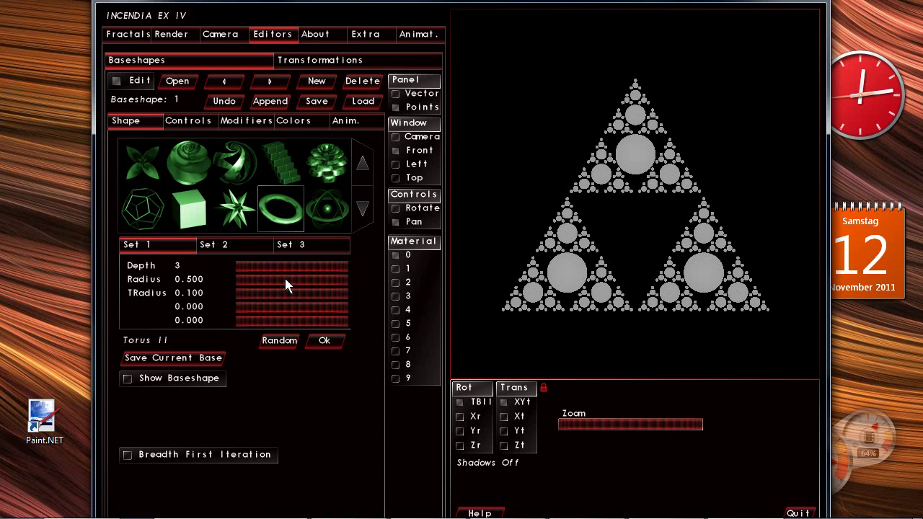
left_click_drag(298, 279, 356, 266)
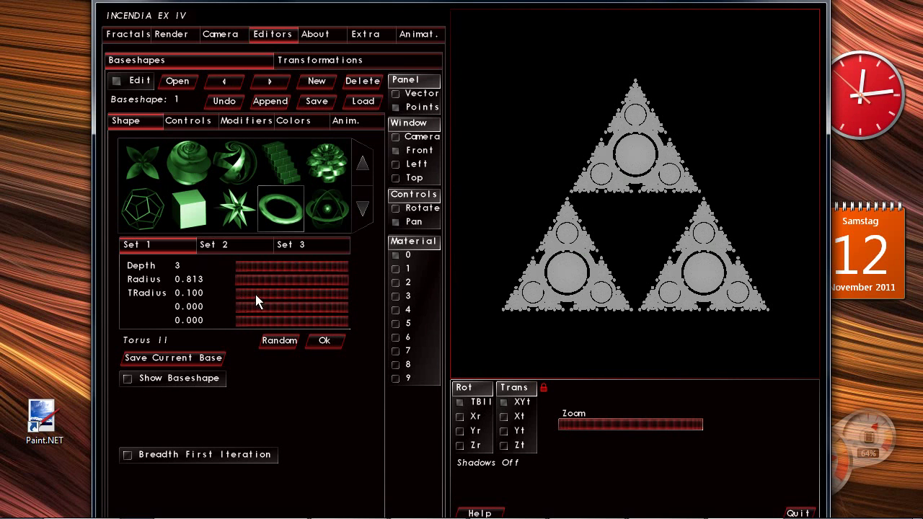
mouse_move(264, 298)
left_mouse_down()
mouse_move(243, 295)
mouse_move(260, 293)
mouse_move(251, 288)
left_mouse_up()
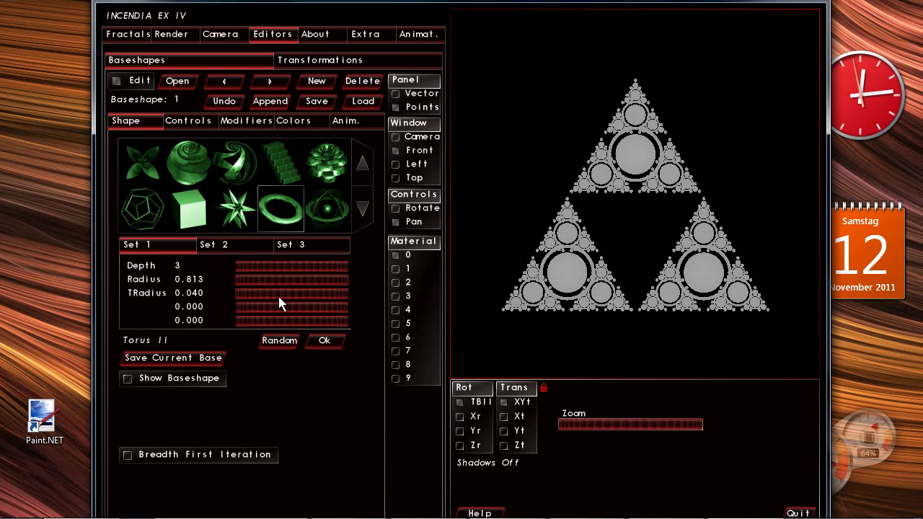
left_click(323, 343)
Give the torus material 1 and rotate it edge-on around the X axis
left_click(395, 270)
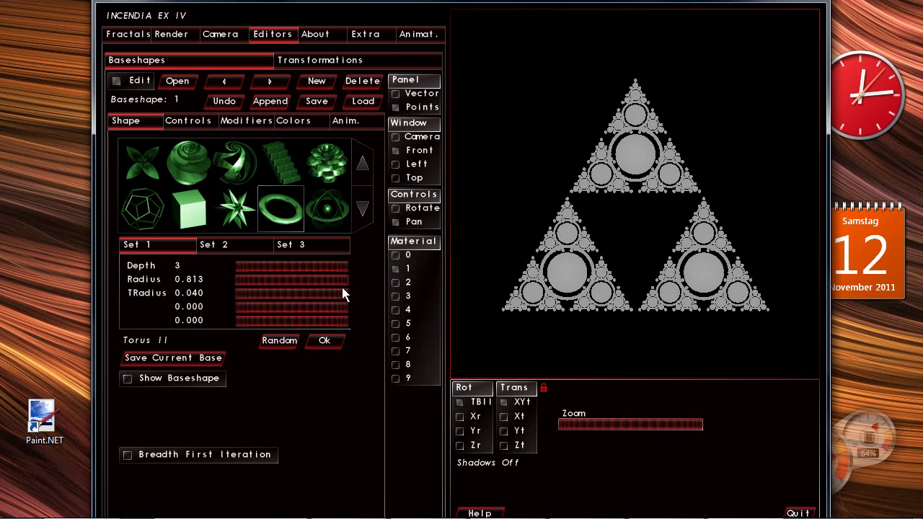
left_click(191, 123)
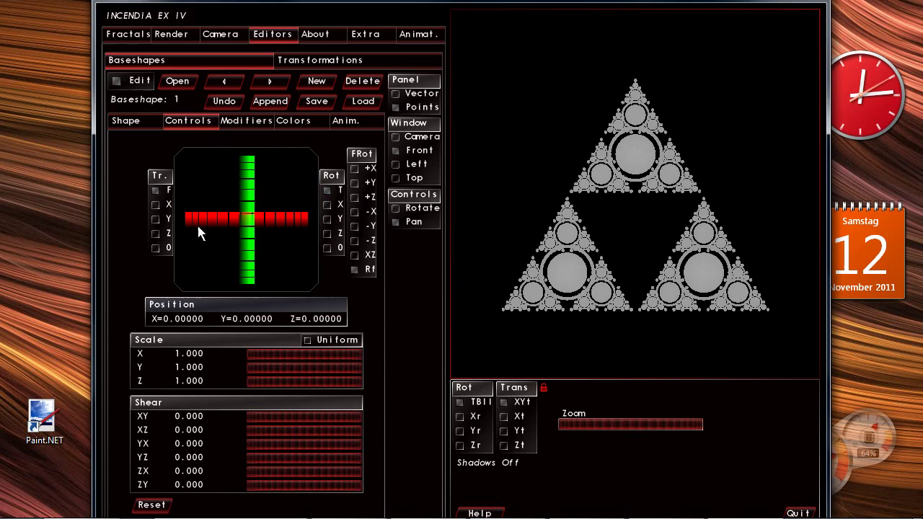
left_click(328, 205)
left_click_drag(251, 264, 261, 145)
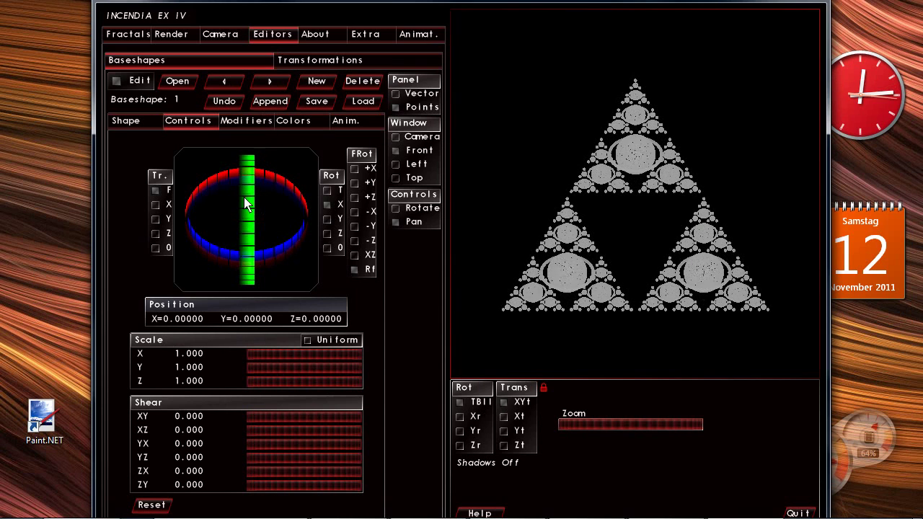
left_click_drag(252, 241, 274, 169)
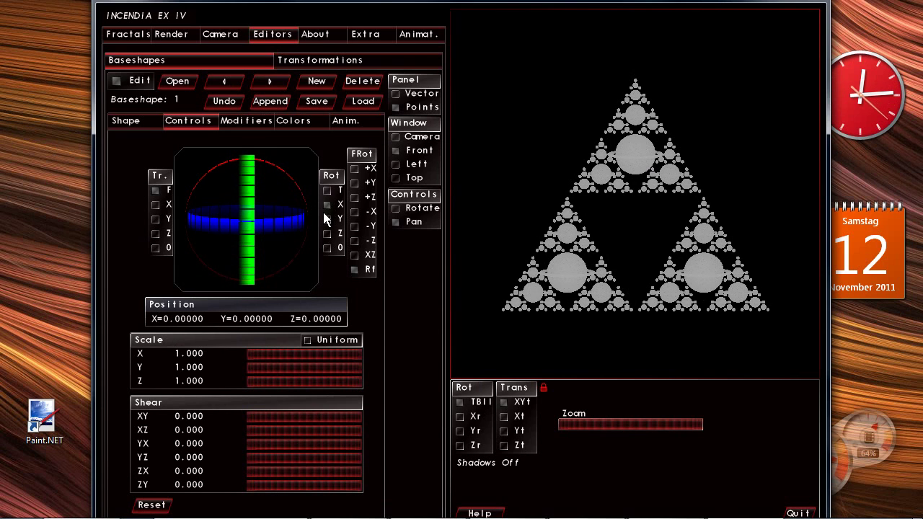
Scale the torus uniformly to 1.334
left_click(307, 340)
left_click(307, 340)
left_click_drag(306, 361, 382, 346)
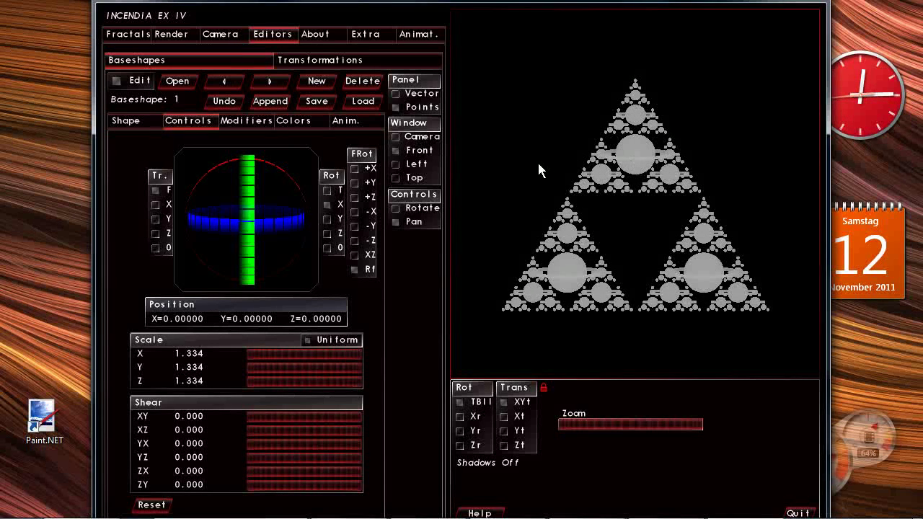
left_click(244, 123)
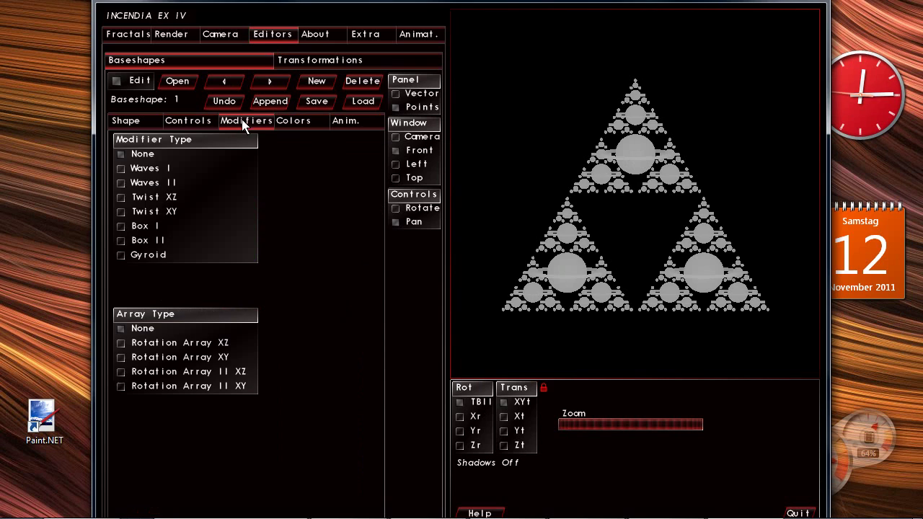
left_click(288, 129)
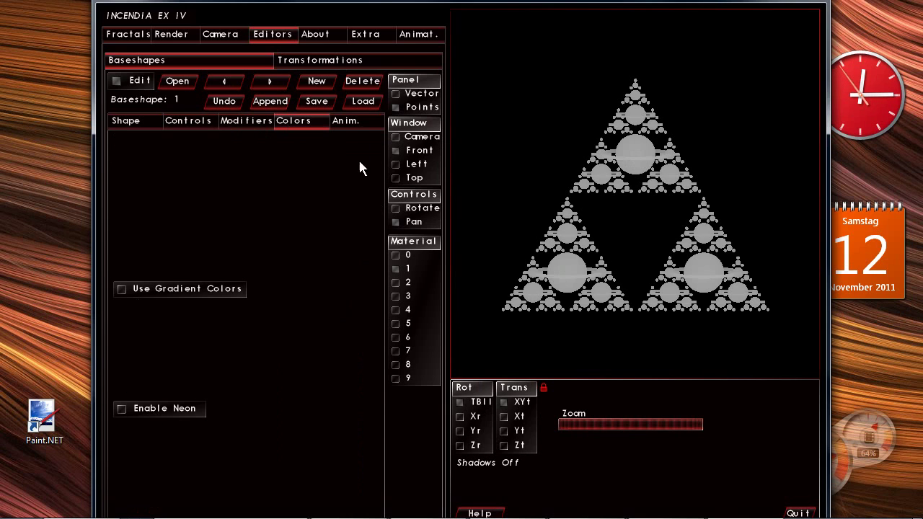
left_click(347, 122)
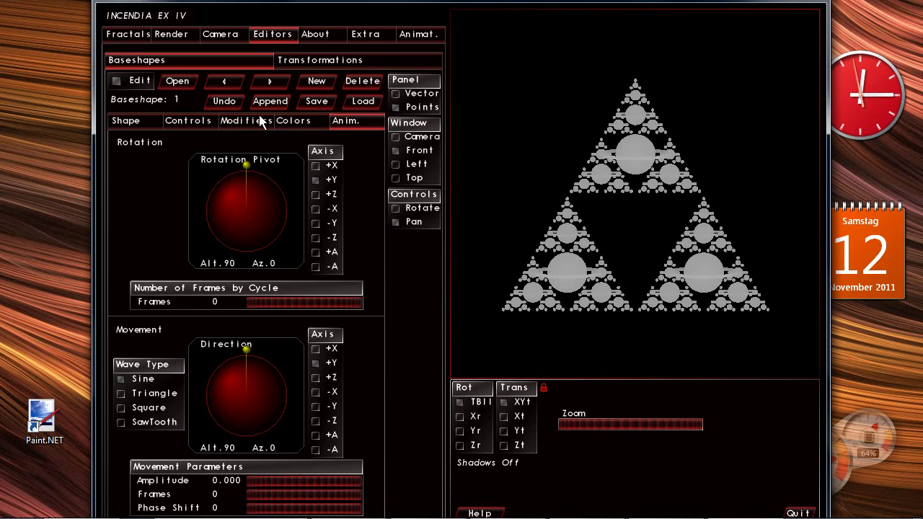
left_click(238, 122)
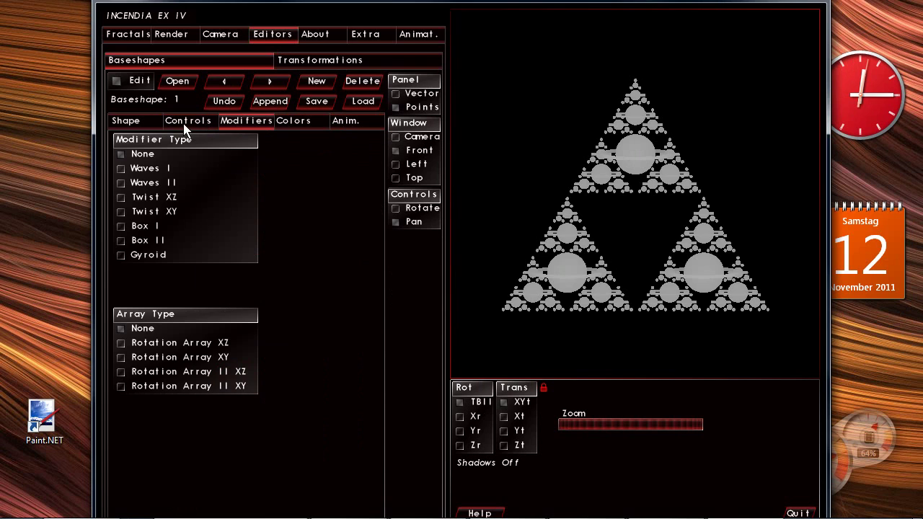
left_click(187, 123)
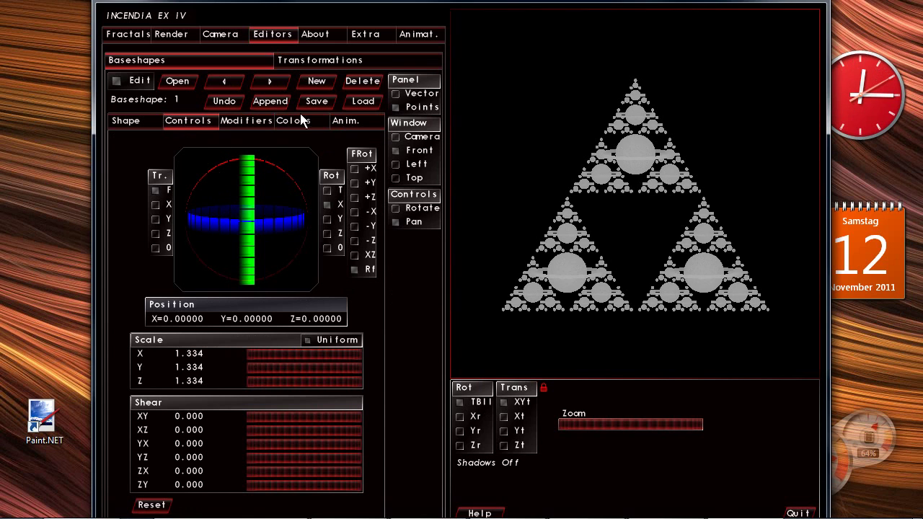
Switch off transformation and baseshape editing and preview the gold spheres with torus rings
left_click(335, 63)
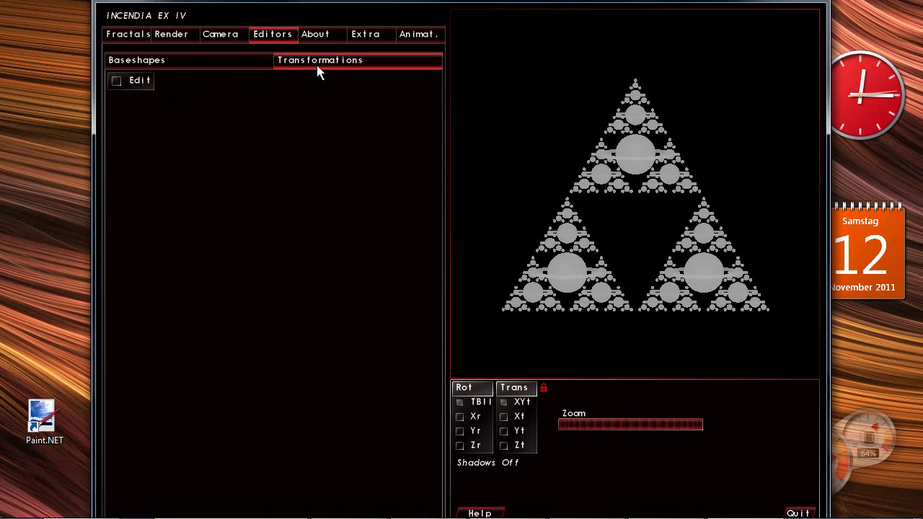
left_click(117, 81)
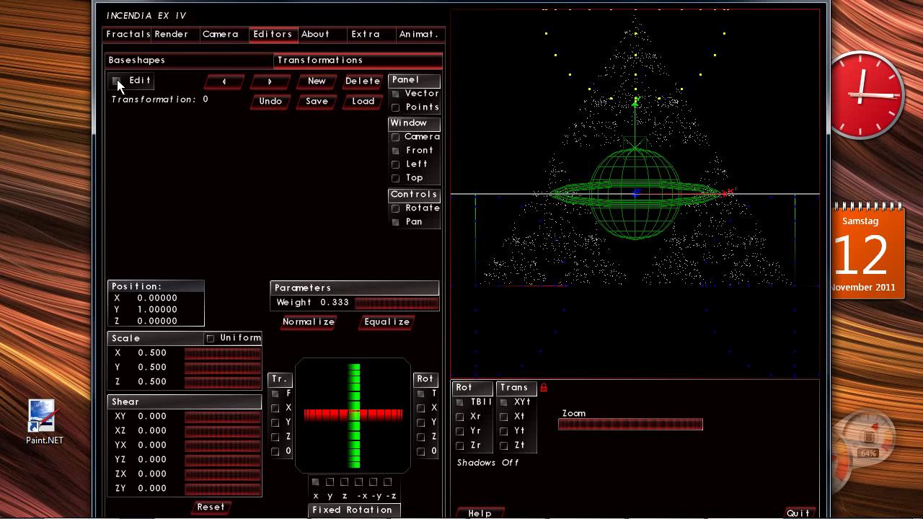
left_click(116, 80)
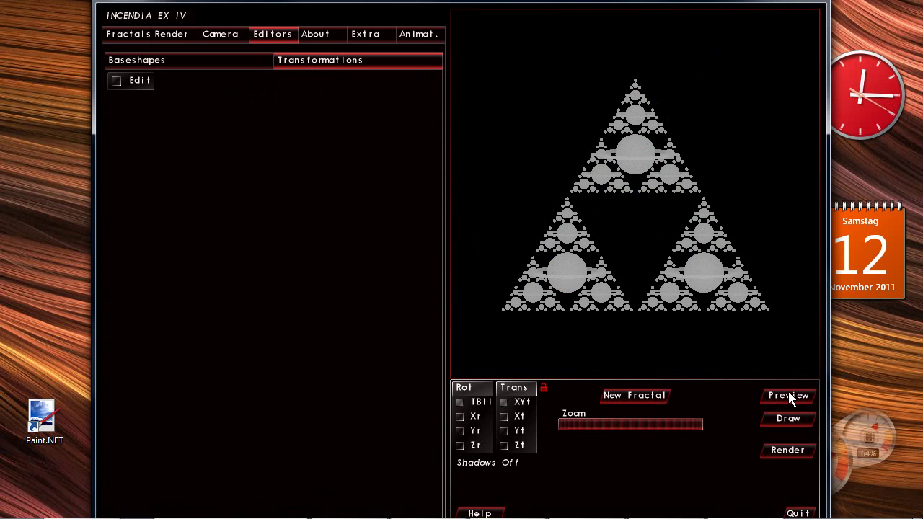
left_click(173, 61)
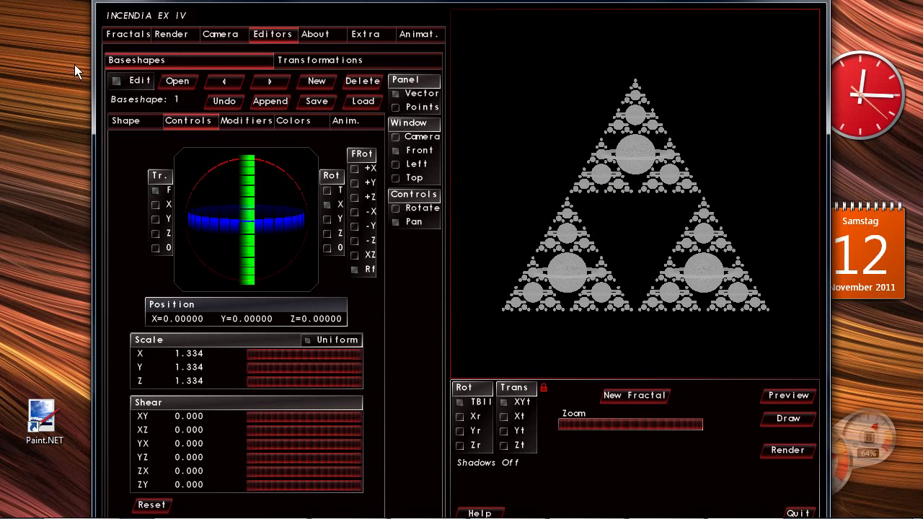
left_click(116, 81)
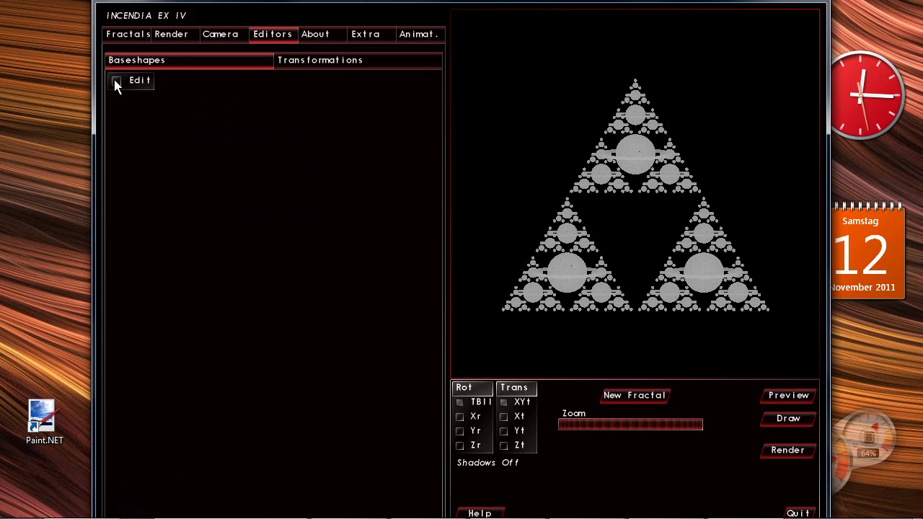
left_click(788, 401)
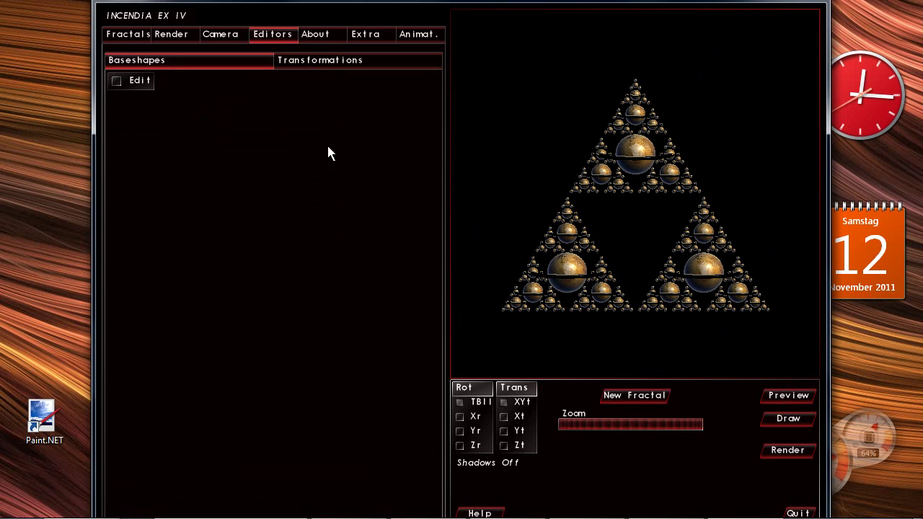
Edit transformation 2, the lower-left copy, with the panel shown as Points
left_click(289, 62)
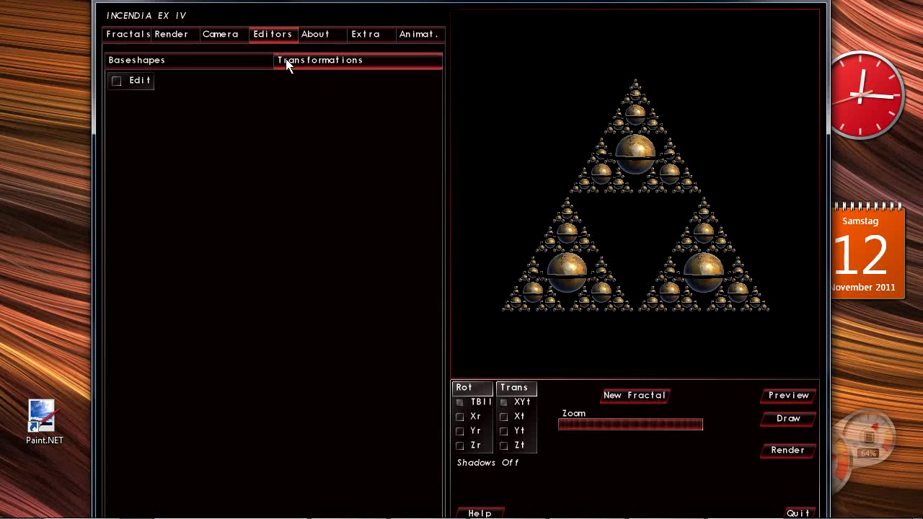
left_click(116, 82)
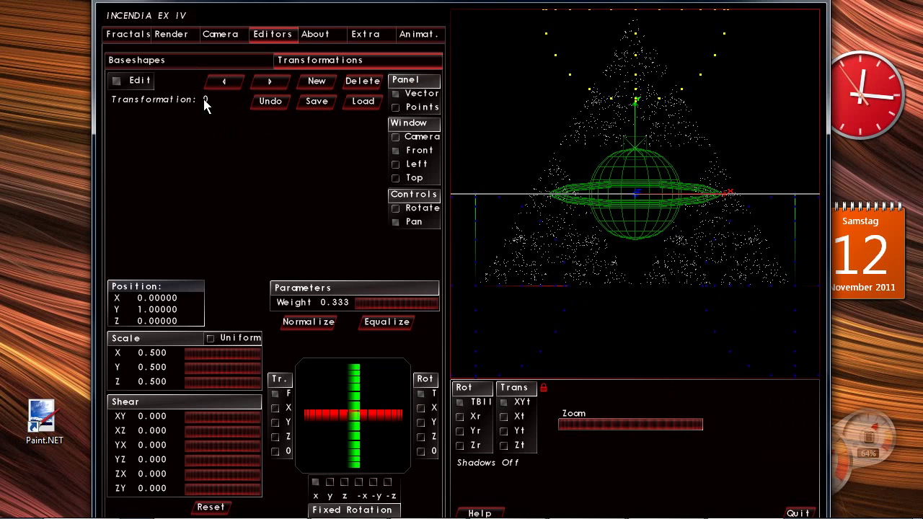
left_click(274, 82)
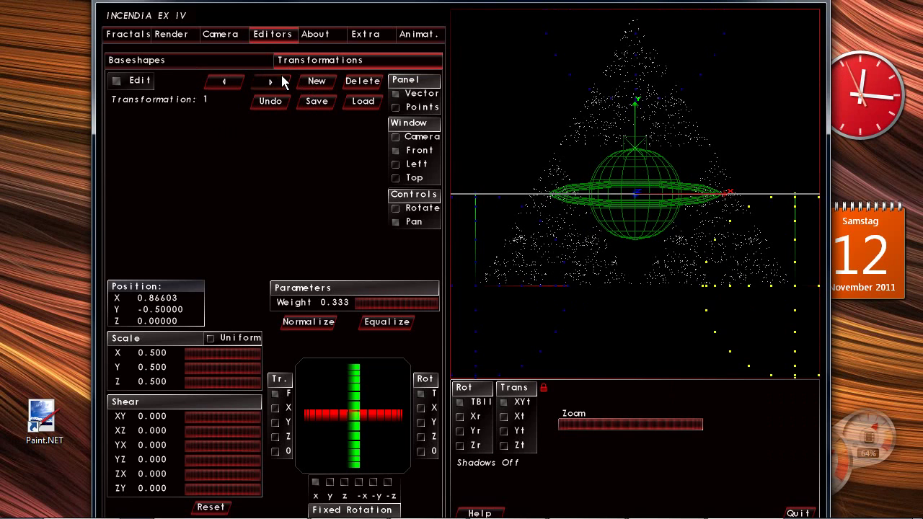
left_click(273, 83)
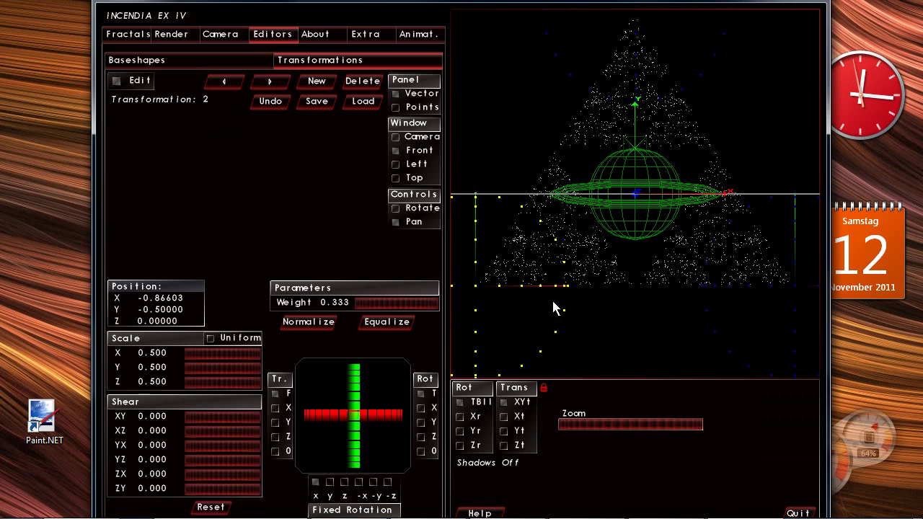
left_click(396, 107)
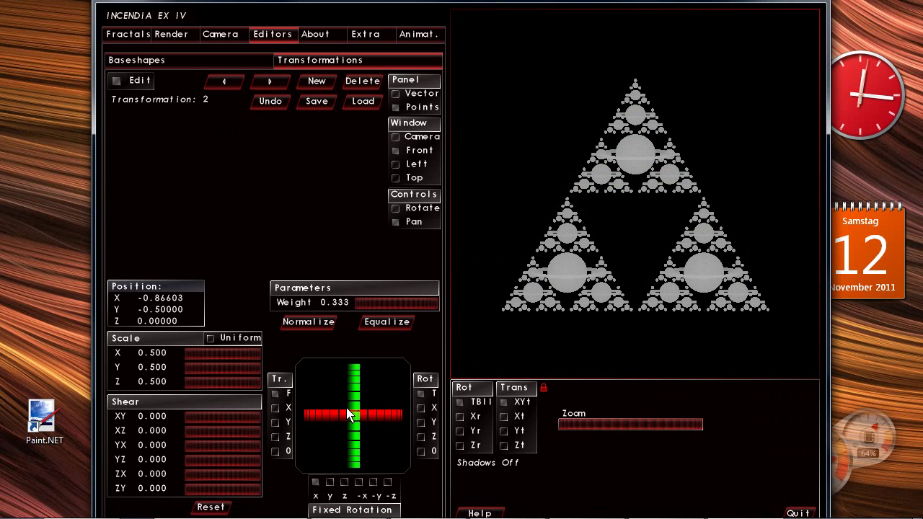
Rotate the lower-left copy into 3-D and widen its X scale to 0.542
left_click_drag(351, 412, 353, 390)
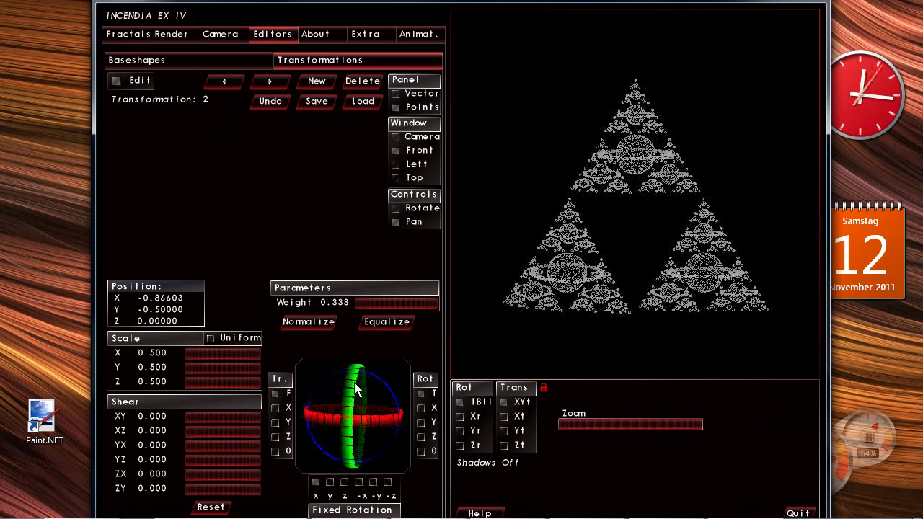
left_click_drag(221, 354, 285, 354)
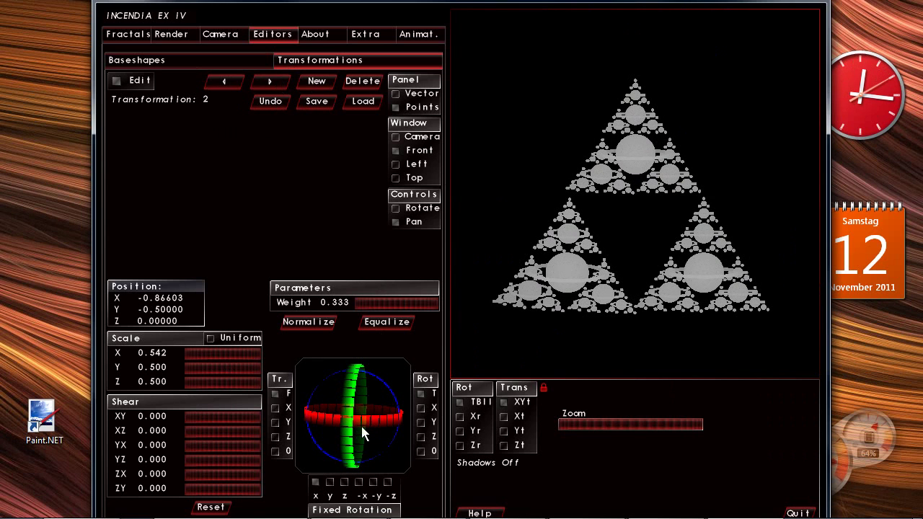
left_click_drag(355, 424, 362, 343)
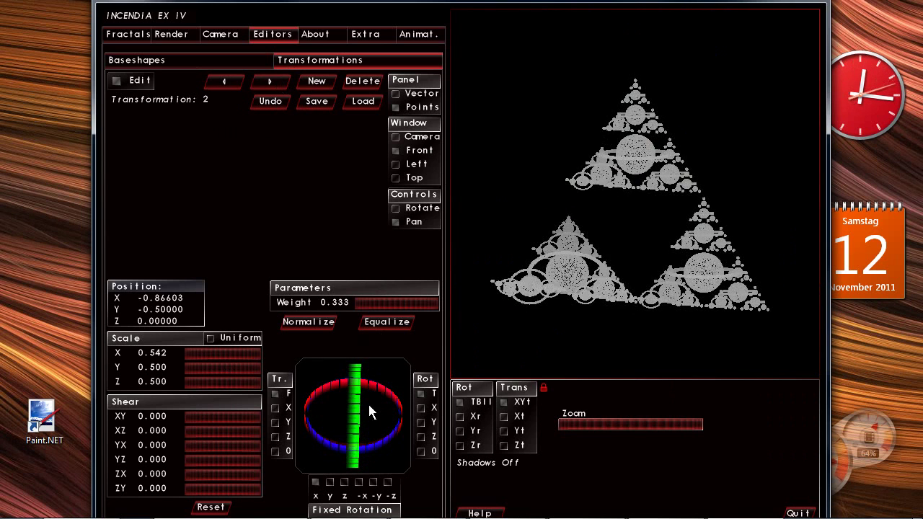
left_click_drag(359, 440, 363, 331)
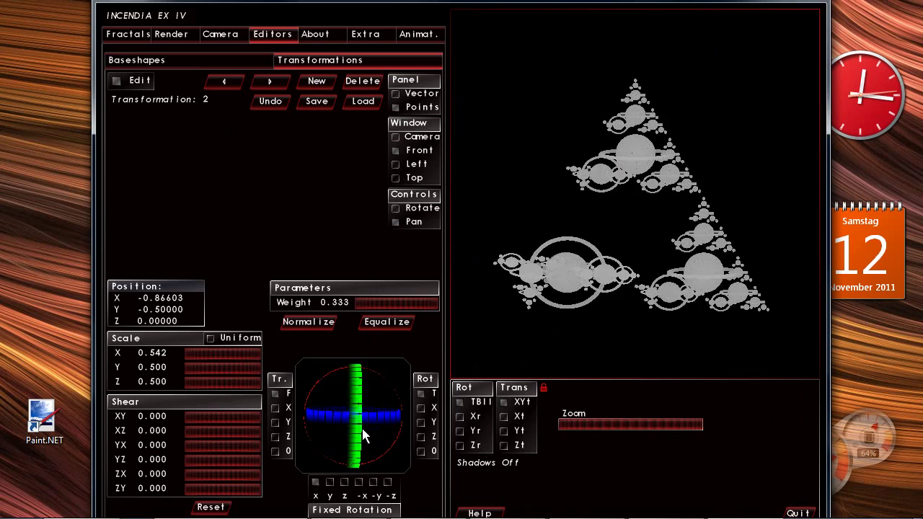
left_click_drag(363, 432, 356, 336)
left_click_drag(354, 432, 359, 323)
left_click_drag(361, 420, 315, 367)
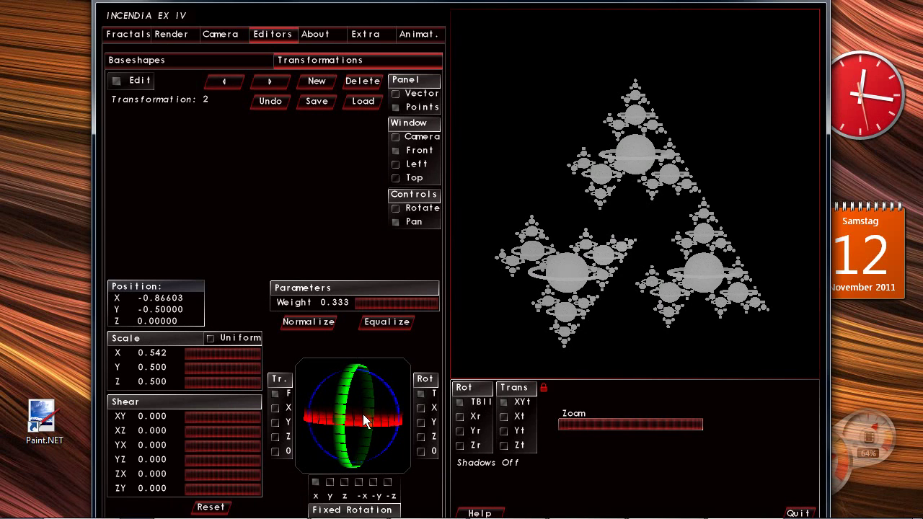
Exit transformation editing, then rotate the fractal and enlarge it with the Zoom slider
left_click(118, 81)
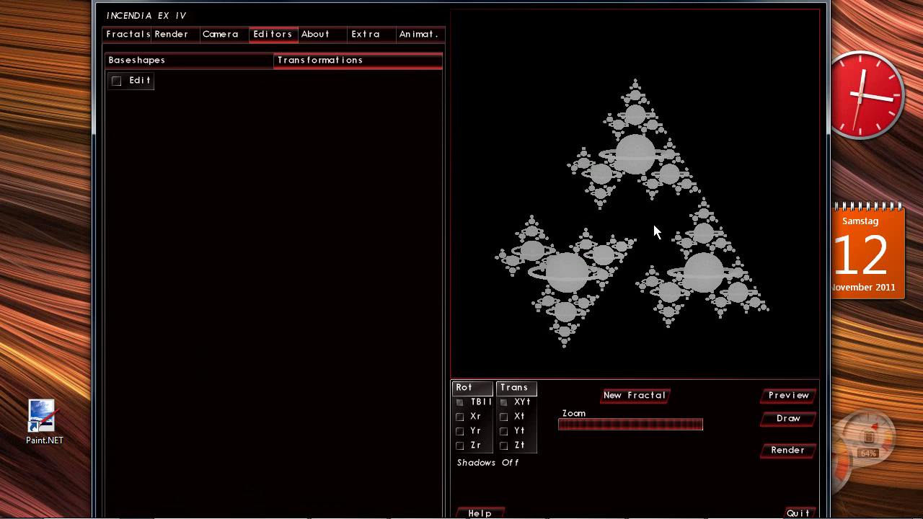
mouse_move(647, 215)
left_mouse_down()
mouse_move(491, 178)
mouse_move(444, 123)
mouse_move(566, 199)
mouse_move(688, 180)
mouse_move(594, 261)
mouse_move(632, 311)
mouse_move(677, 301)
mouse_move(650, 245)
mouse_move(651, 221)
mouse_move(630, 234)
mouse_move(639, 220)
left_mouse_up()
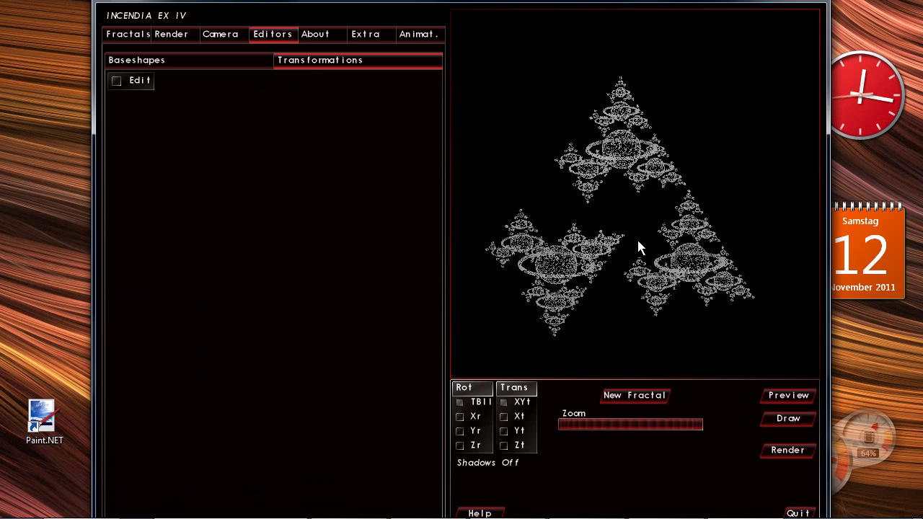
left_click_drag(638, 248, 625, 309)
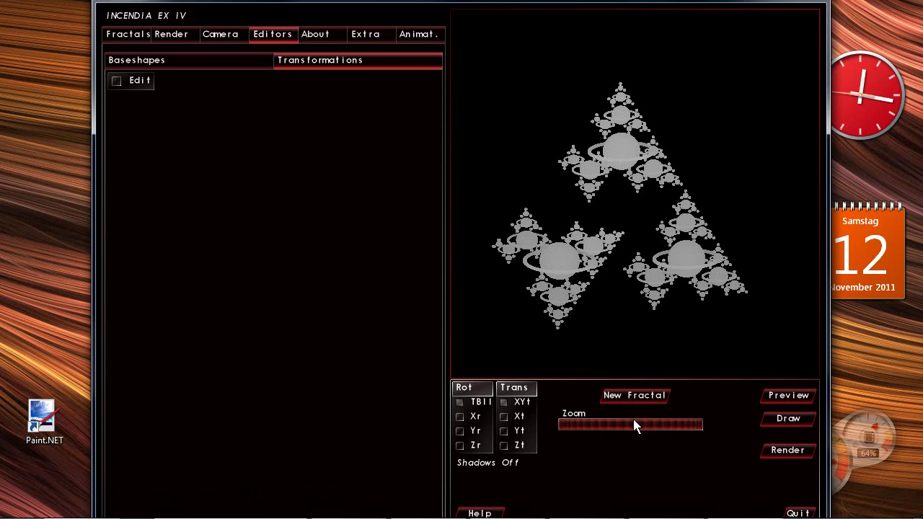
left_click_drag(633, 429, 695, 414)
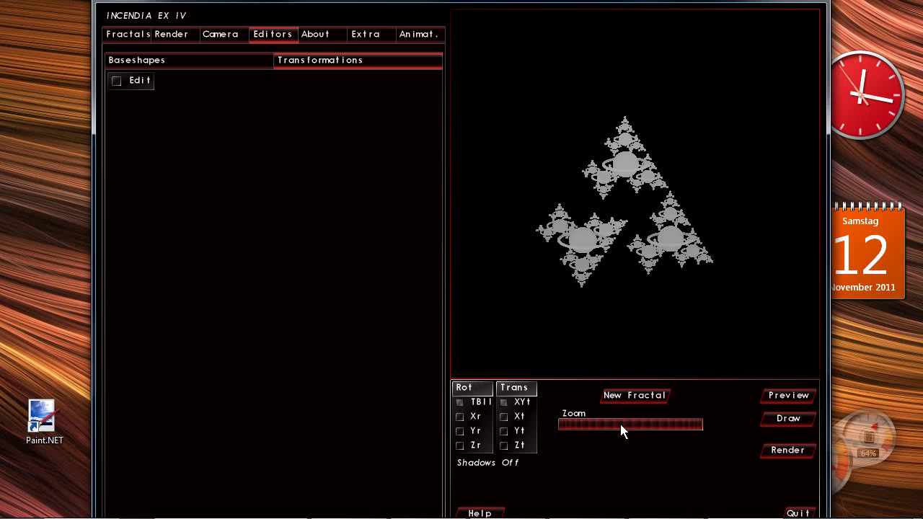
left_click_drag(623, 428, 676, 429)
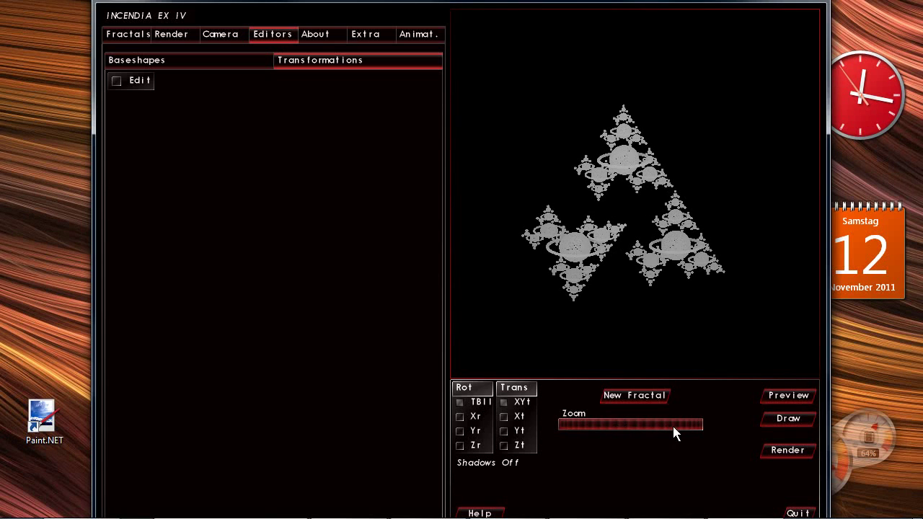
Set the fractal type to 7 2.5D IFS and generate several random fractals
left_click(121, 36)
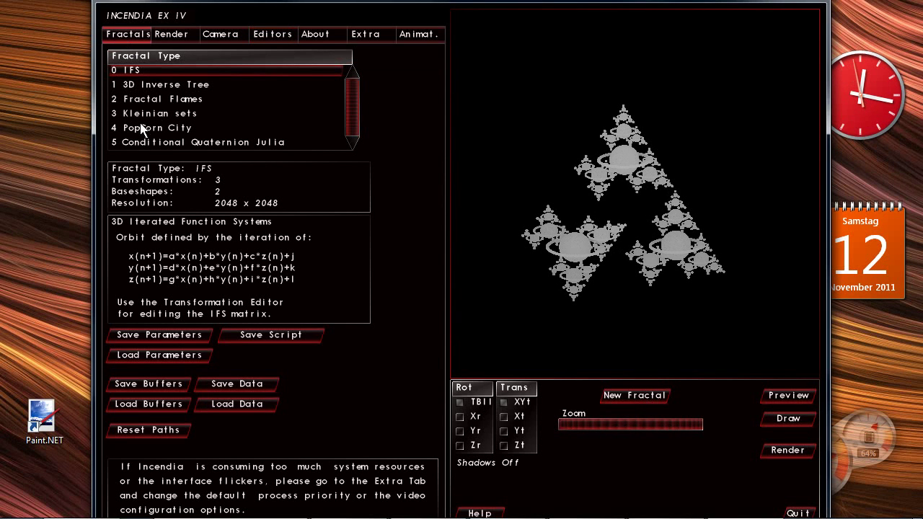
left_click(352, 143)
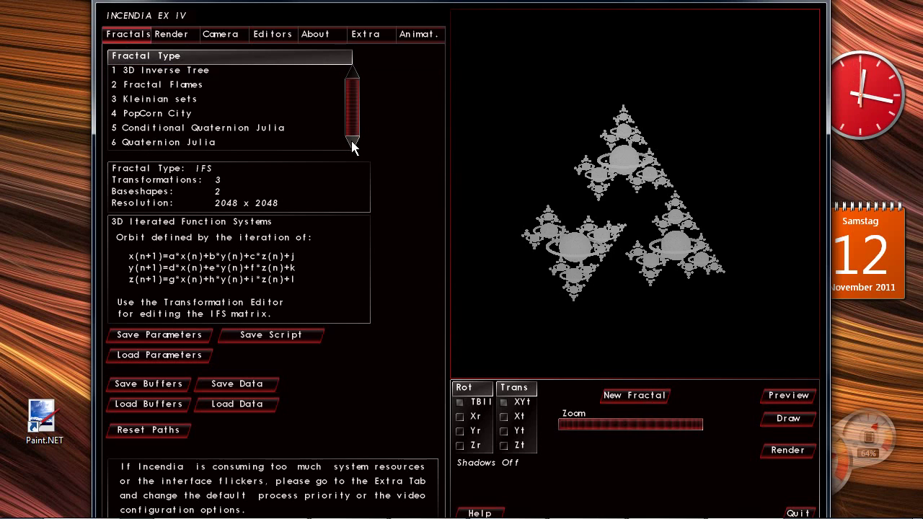
left_click(352, 142)
left_click(176, 143)
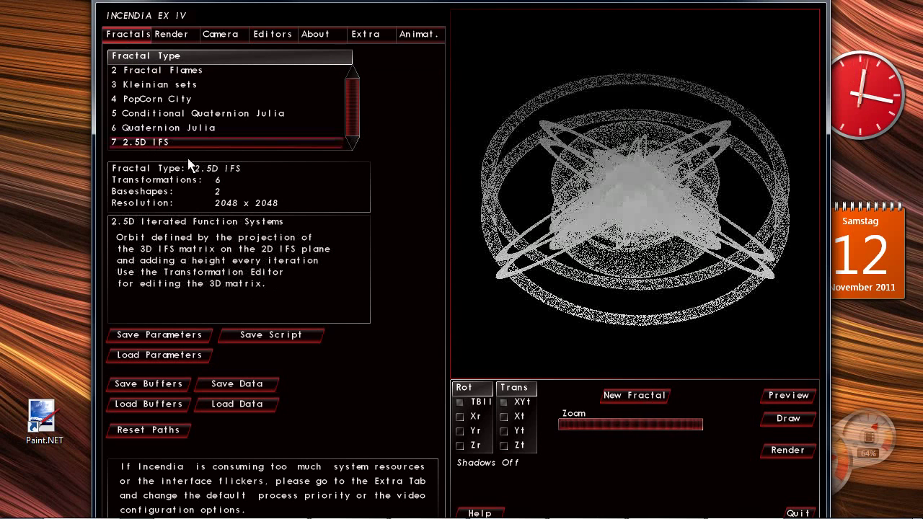
left_click(629, 401)
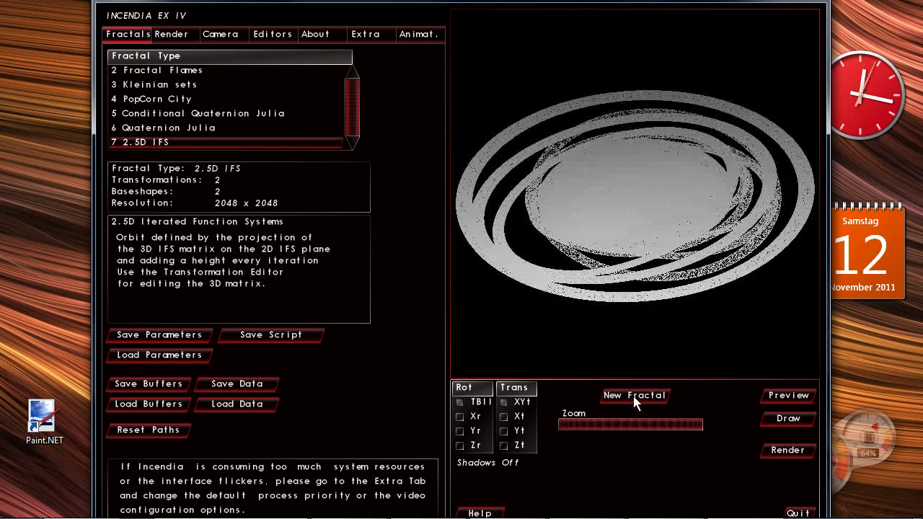
left_click(633, 398)
left_click(635, 396)
left_click(635, 401)
left_click(635, 401)
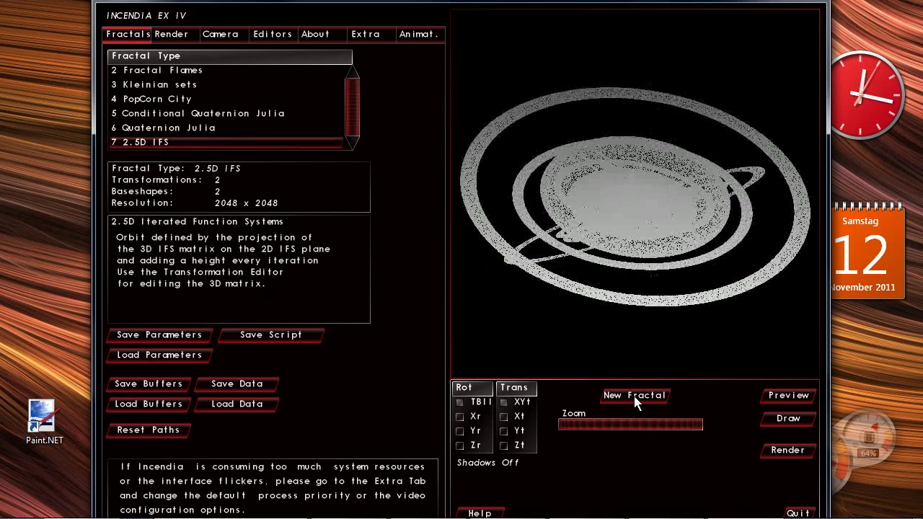
left_click(635, 401)
left_click(635, 401)
left_click(635, 401)
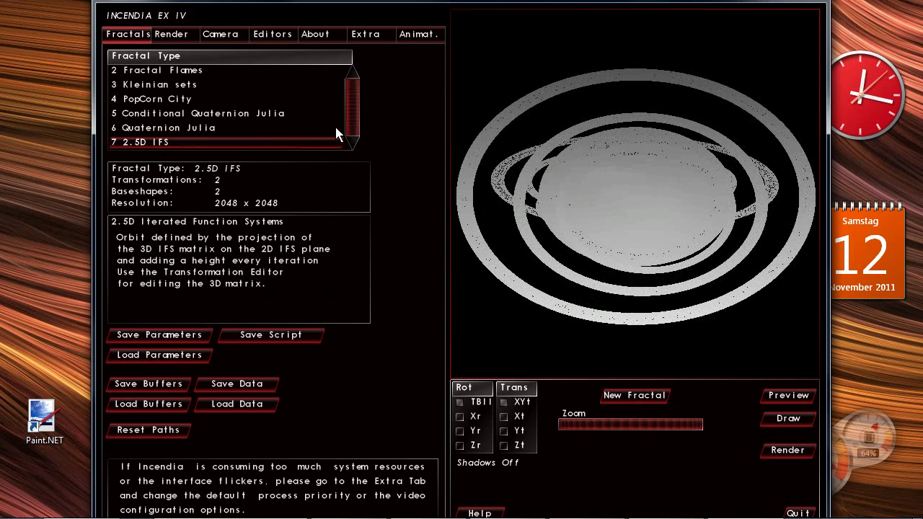
Switch to 11 Quaternion IFS and generate random fractals, ending on stacked white discs
left_click(352, 141)
left_click(352, 140)
left_click(352, 140)
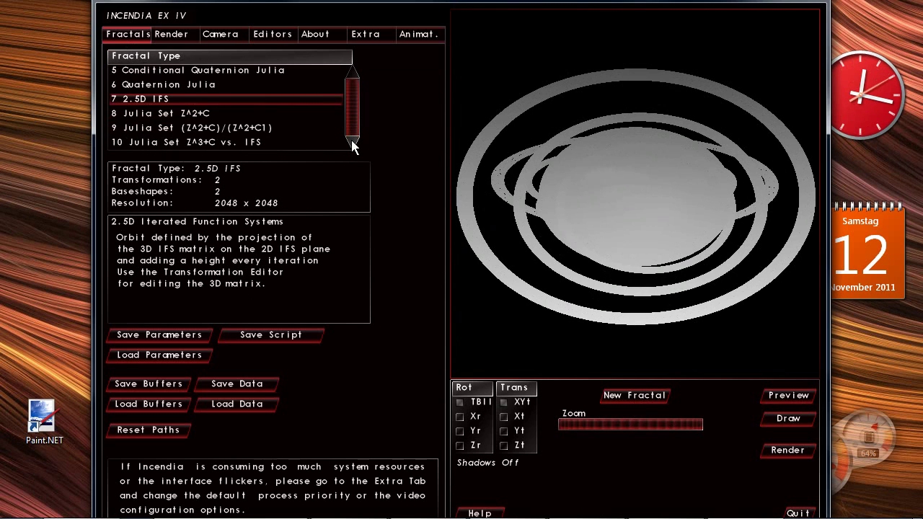
left_click(352, 141)
left_click(336, 142)
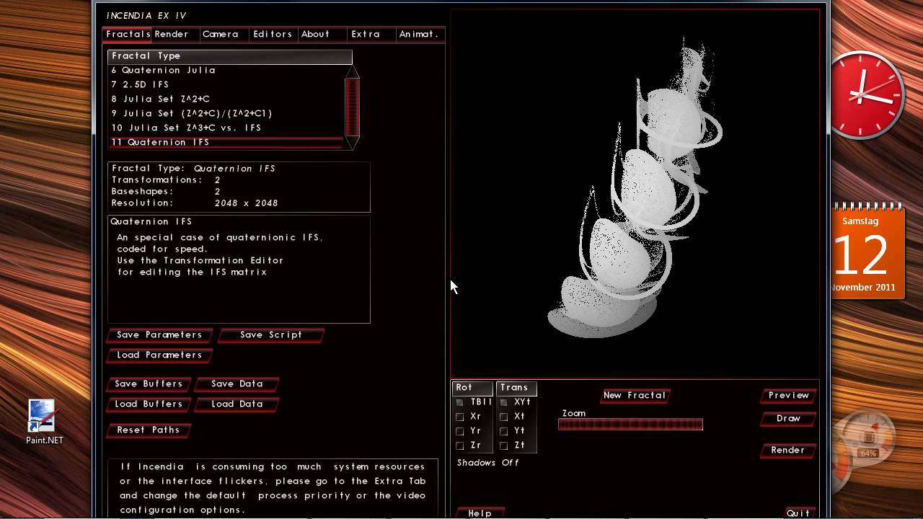
left_click(635, 401)
left_click(635, 401)
left_click(635, 401)
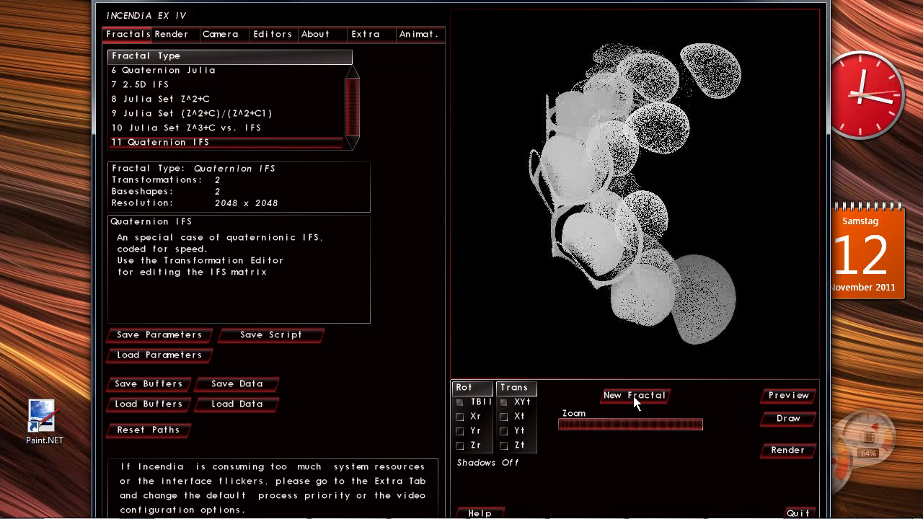
left_click(635, 401)
left_click(636, 401)
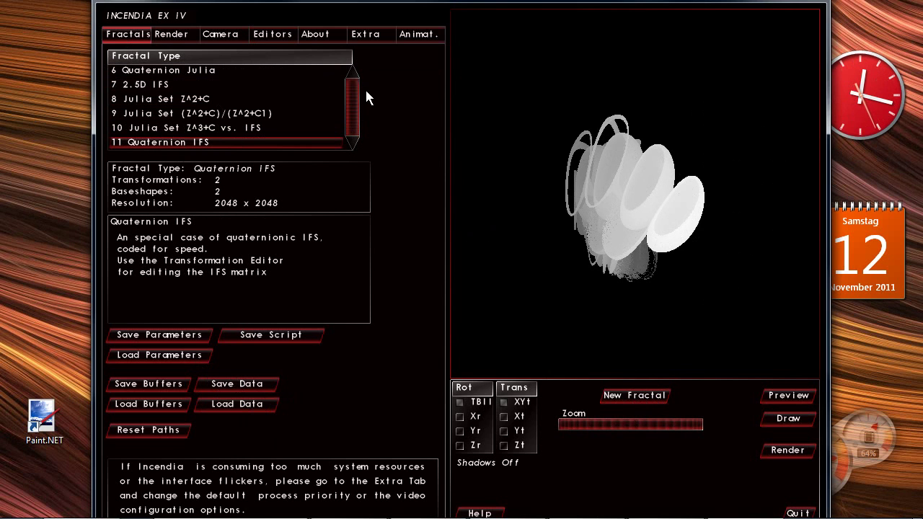
Switch the fractal type back to 0 IFS and rotate the view
left_click_drag(350, 117, 351, 62)
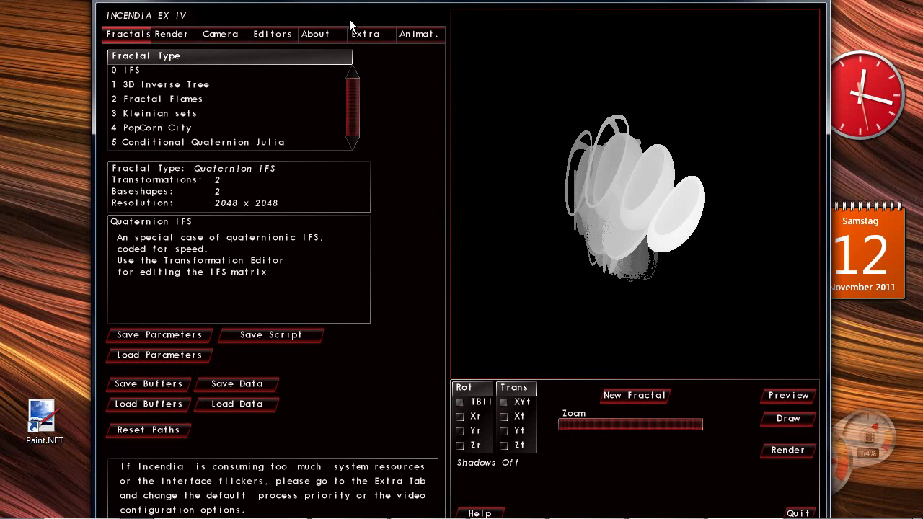
left_click(136, 71)
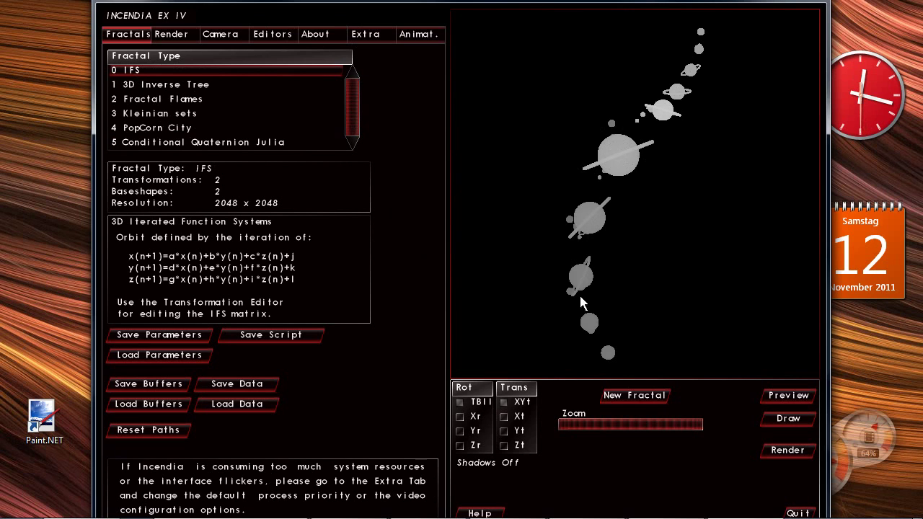
left_click_drag(621, 150, 608, 319)
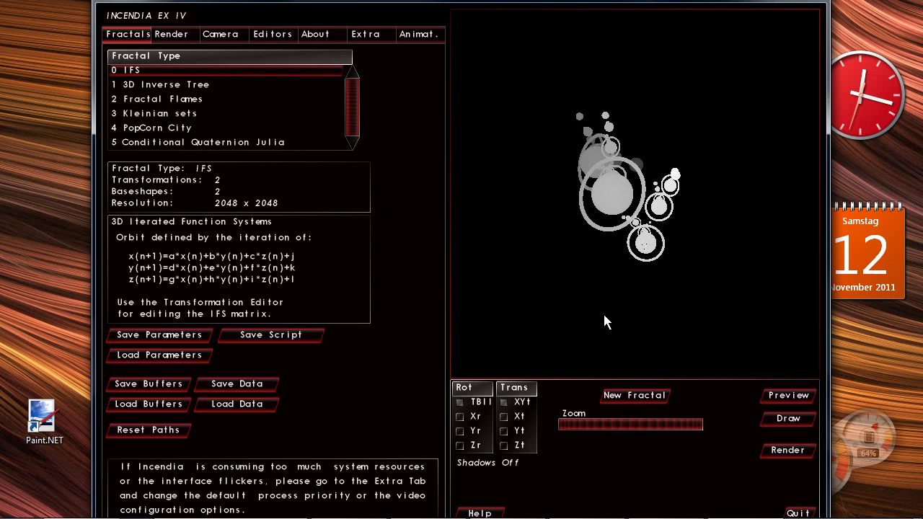
Generate random IFS fractals until a six-transformation star appears, then rotate it
left_click(645, 401)
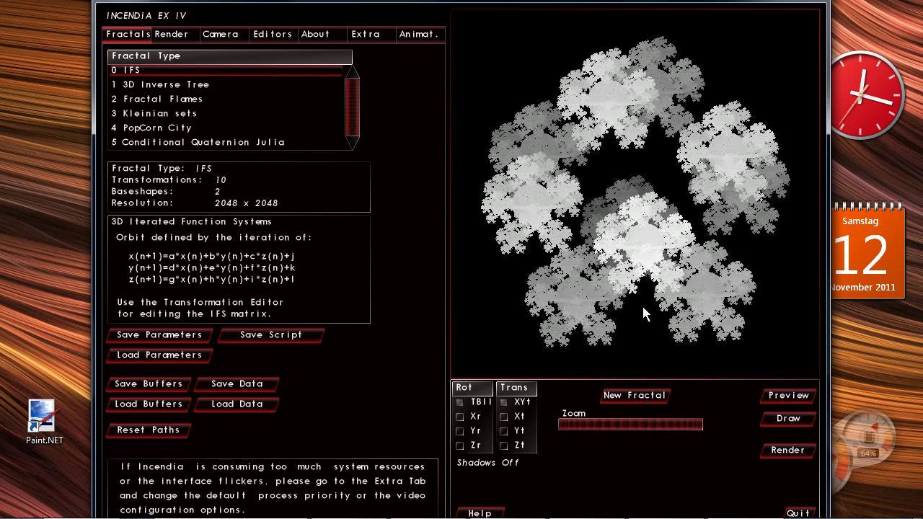
left_click(642, 398)
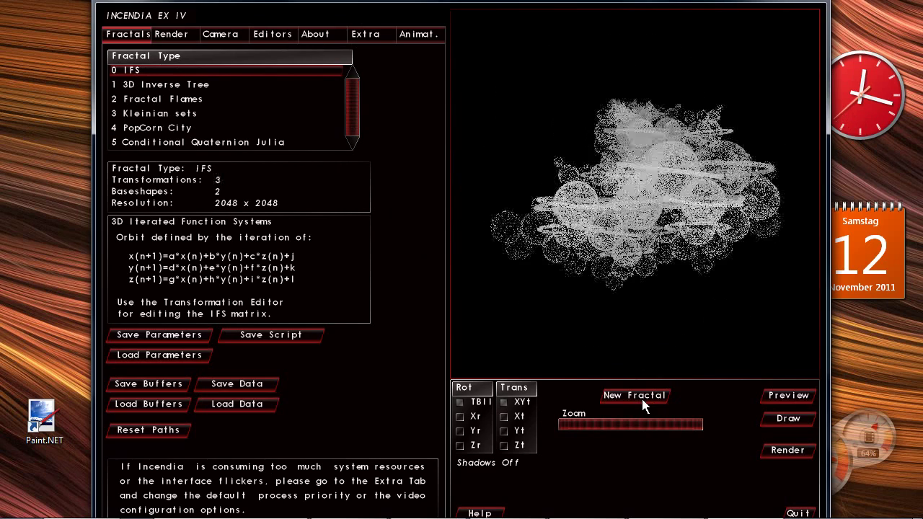
left_click(643, 402)
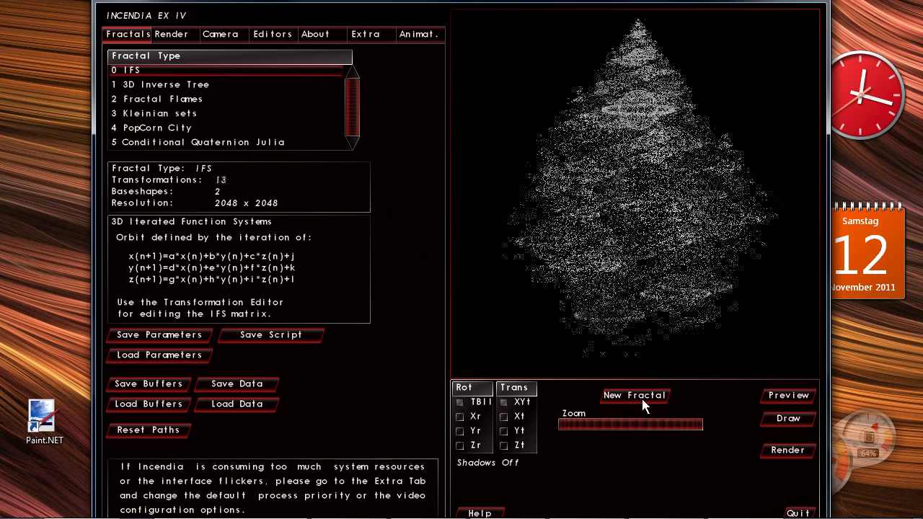
left_click(644, 403)
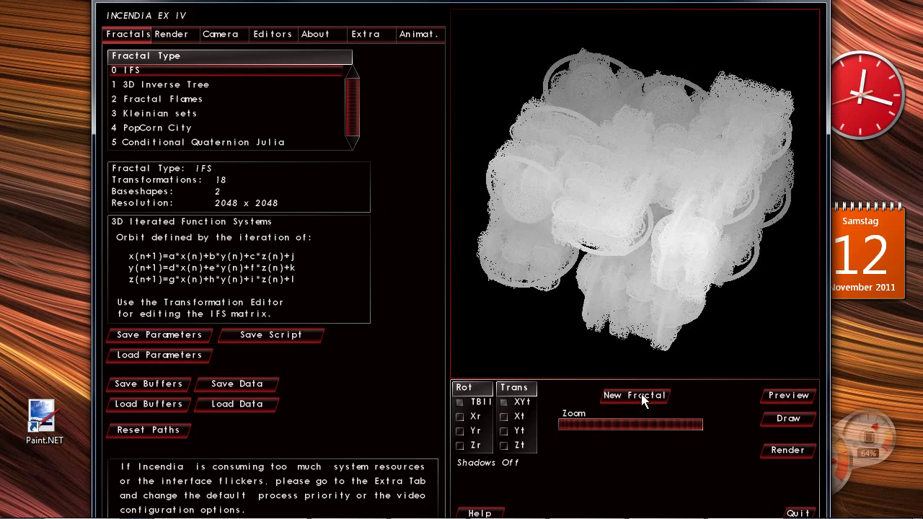
left_click(642, 400)
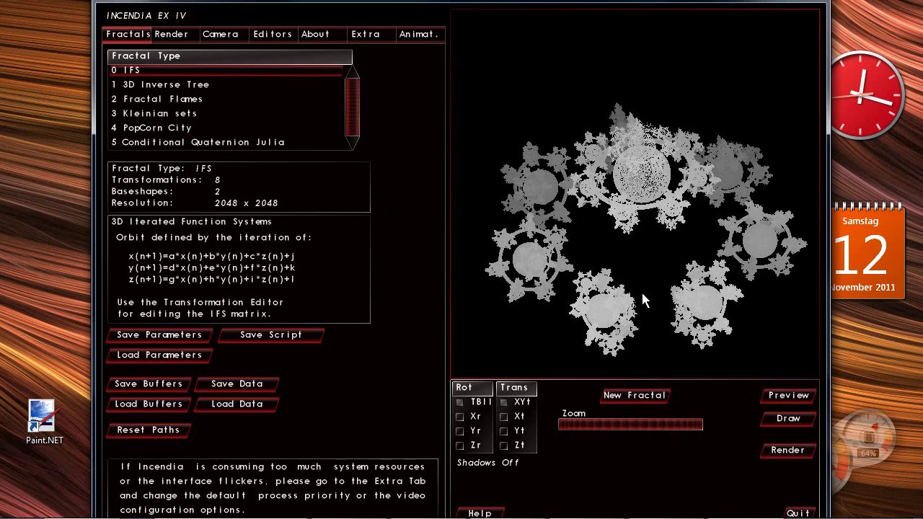
left_click(638, 397)
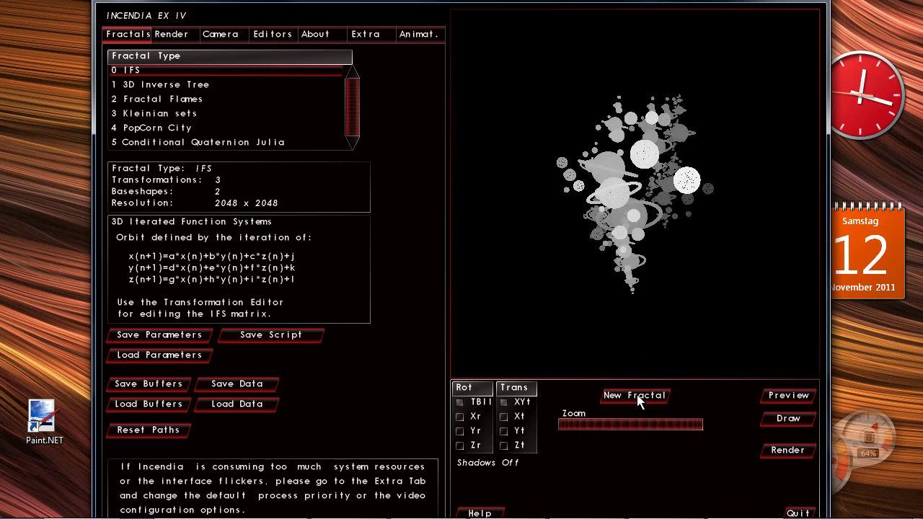
left_click(639, 399)
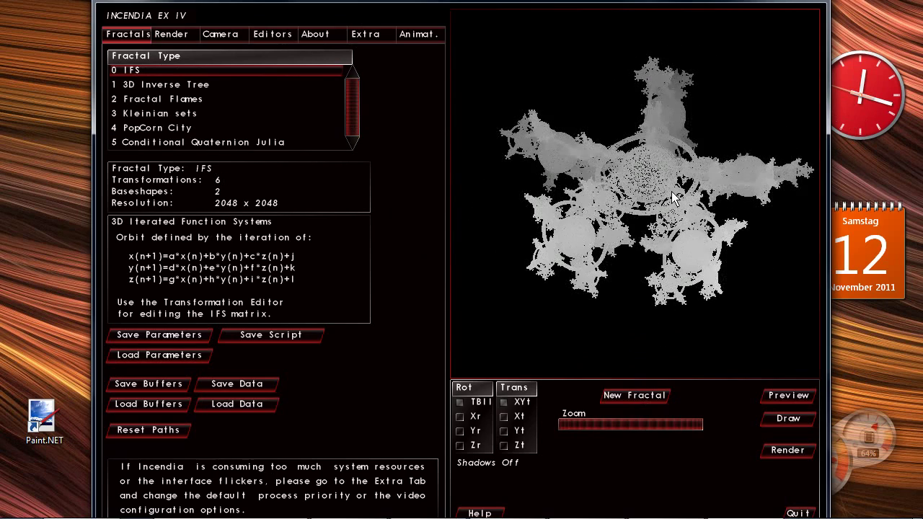
left_click_drag(640, 219, 532, 215)
mouse_move(618, 203)
left_mouse_down()
mouse_move(637, 198)
mouse_move(613, 214)
left_mouse_up()
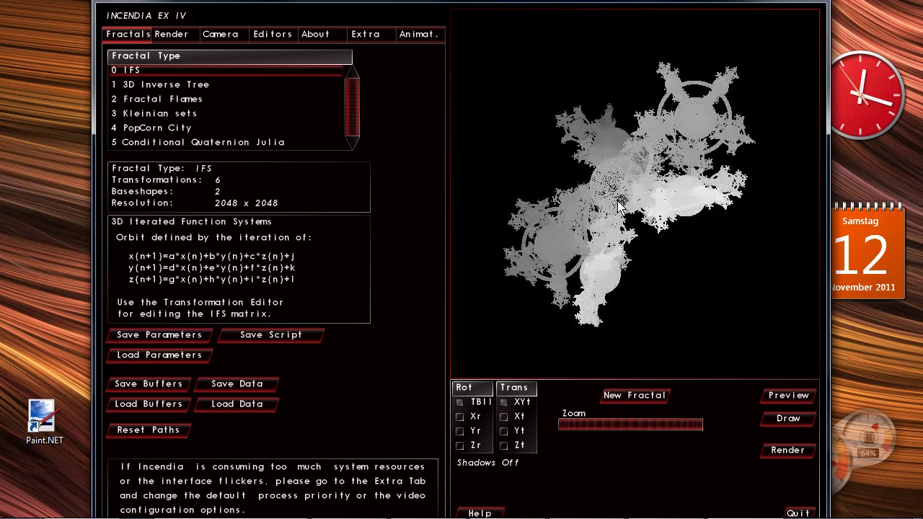
Turn on shadows and switch to perspective projection with WField set to -95
left_click(232, 39)
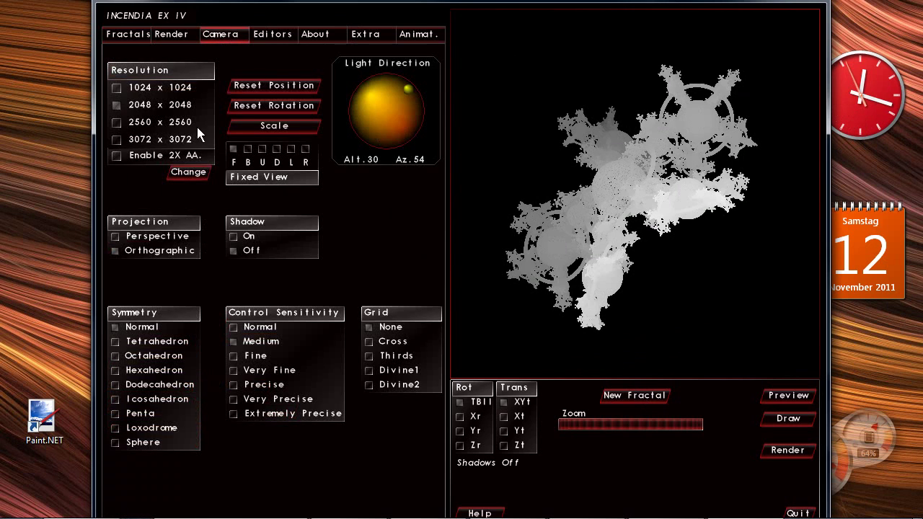
left_click(234, 237)
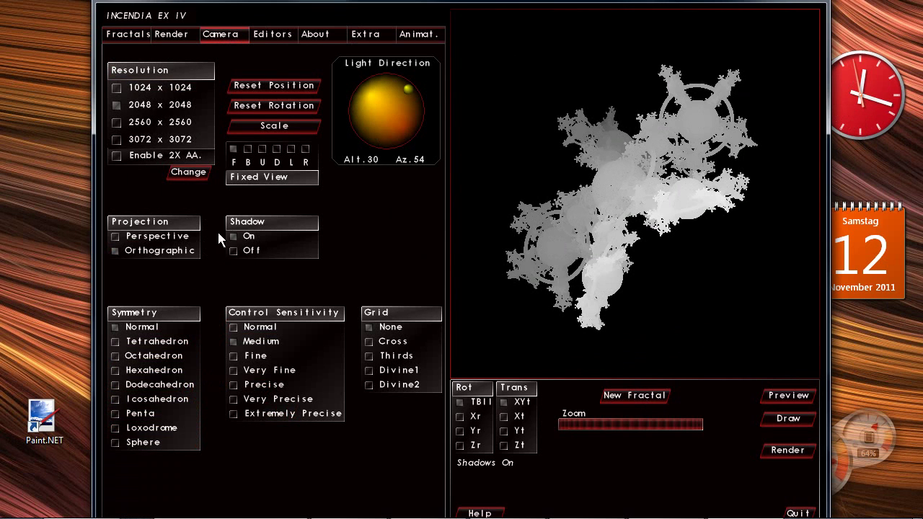
left_click(116, 237)
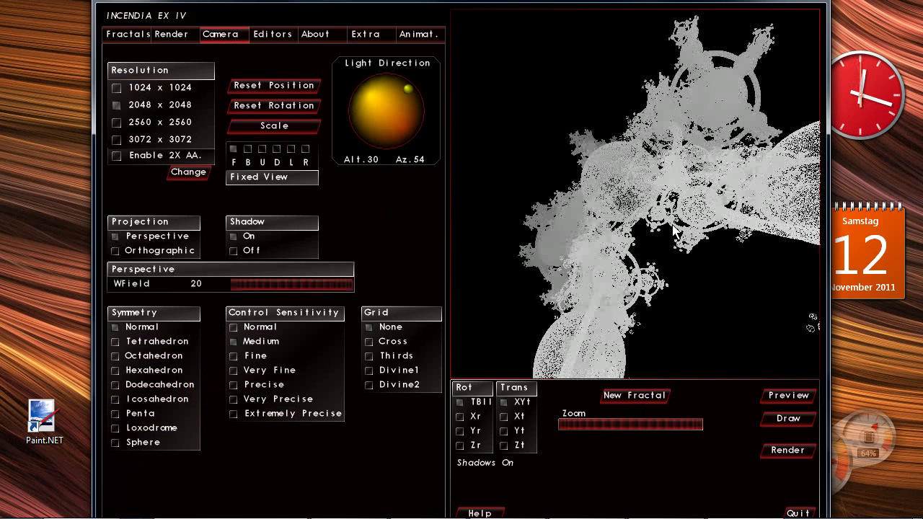
left_click_drag(282, 292, 219, 284)
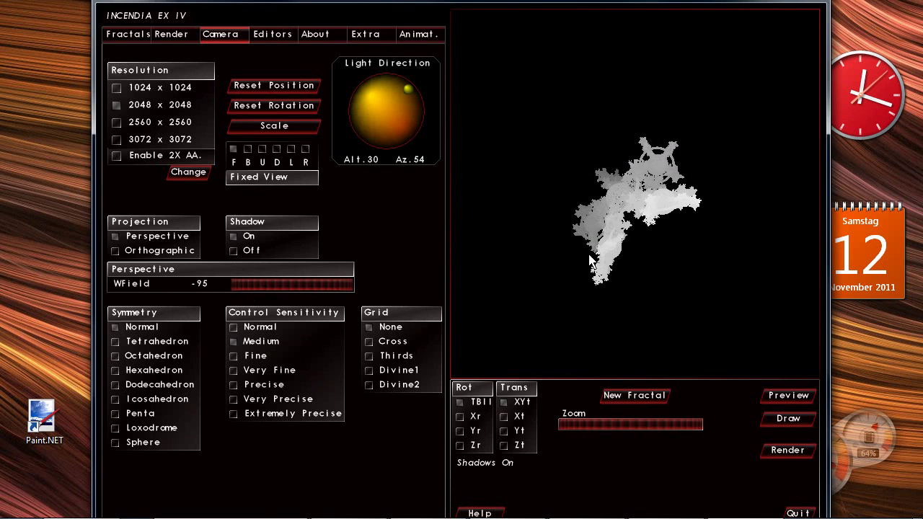
Zoom in and rotate the fractal into a long diagonal shaded form
left_click_drag(635, 424, 884, 433)
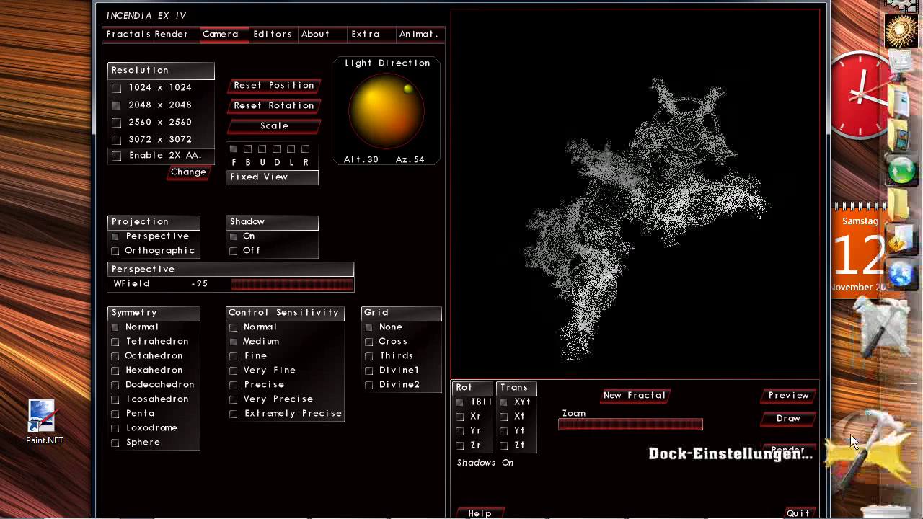
left_click_drag(645, 425, 653, 426)
mouse_move(627, 289)
left_mouse_down()
mouse_move(591, 227)
mouse_move(600, 223)
mouse_move(585, 237)
left_mouse_up()
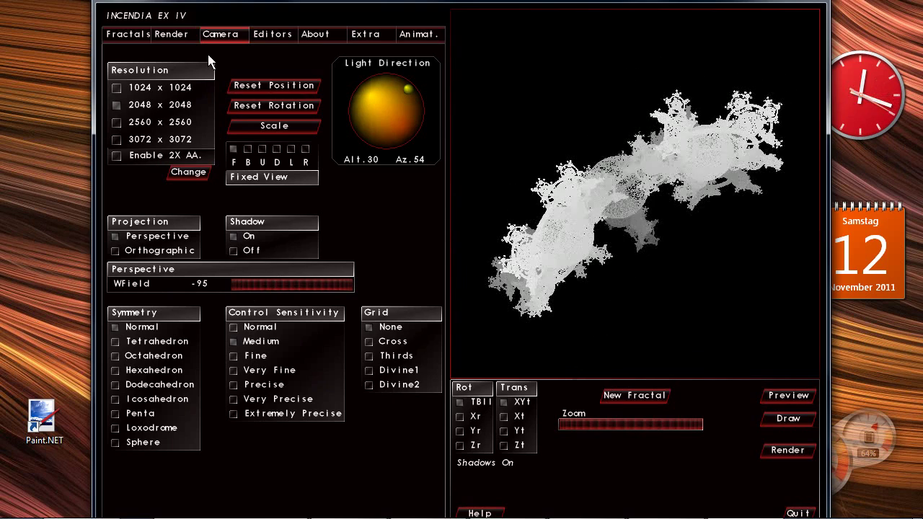
left_click(167, 34)
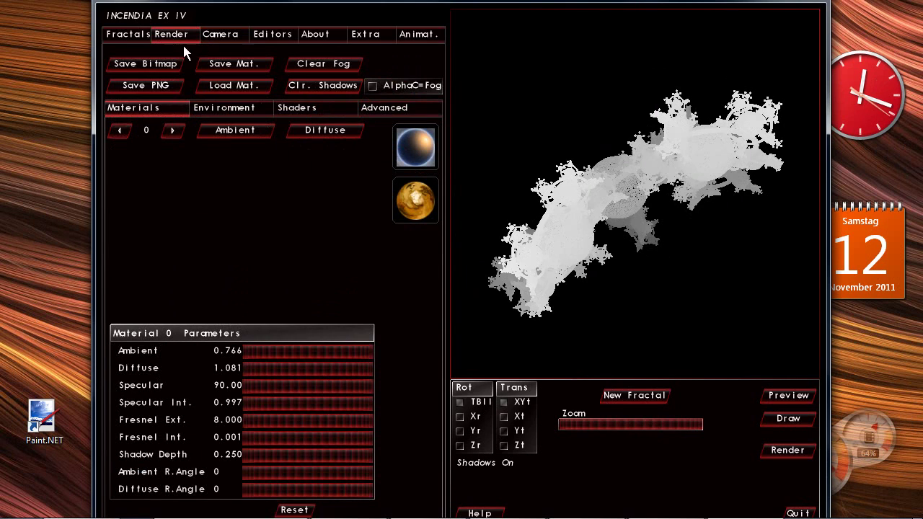
Give material 1 the golden textured sphere as its ambient texture
left_click(171, 131)
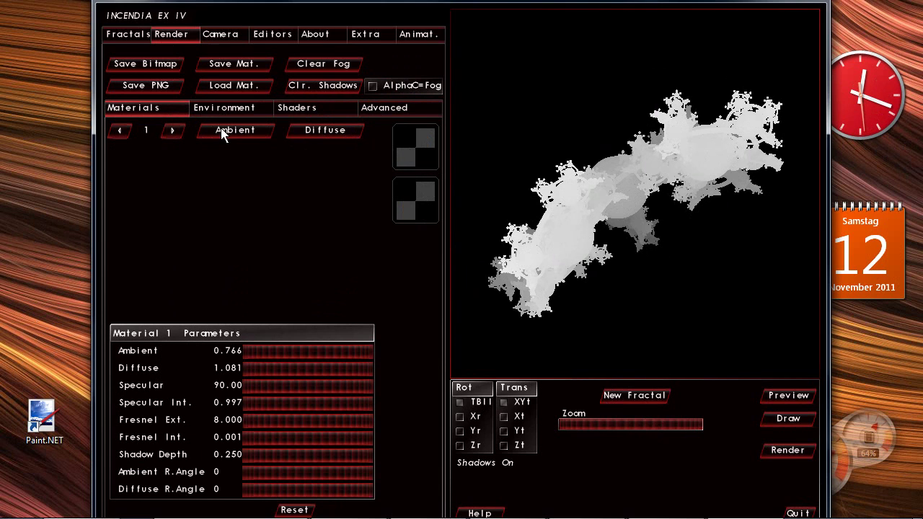
left_click(223, 132)
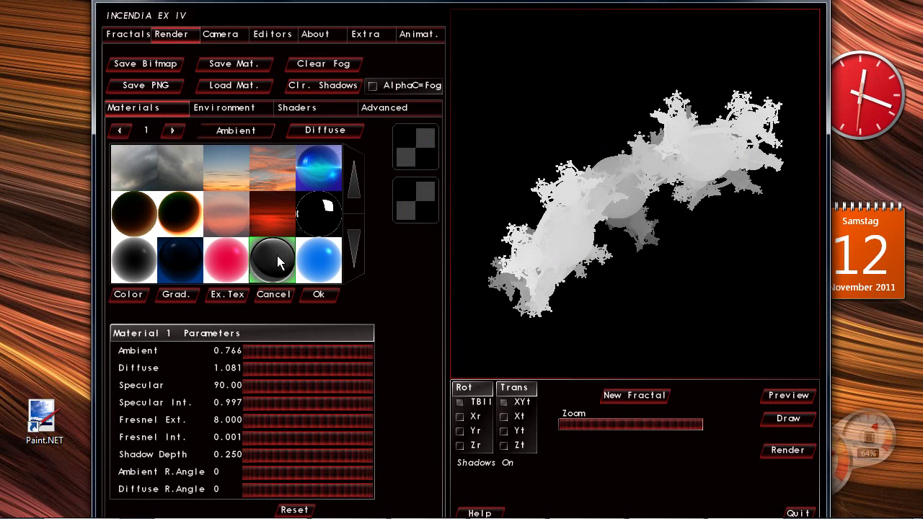
left_click(354, 244)
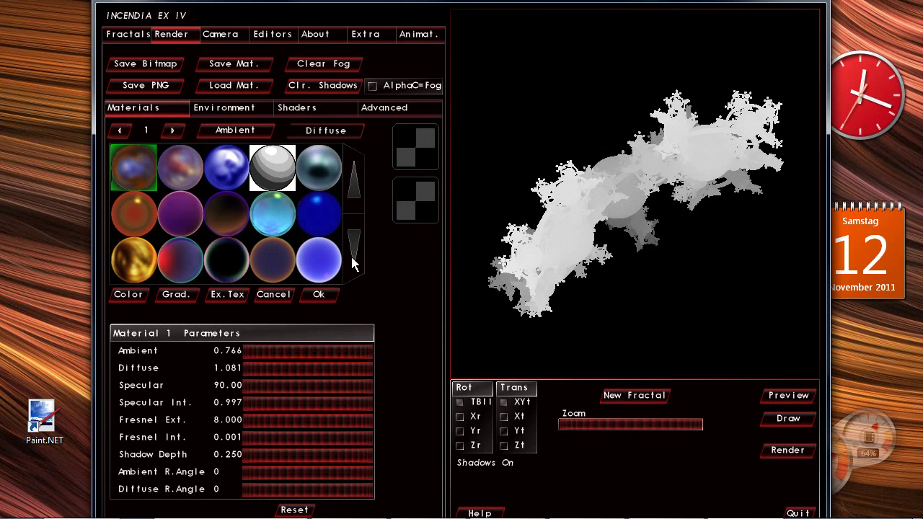
left_click(355, 247)
left_click(354, 248)
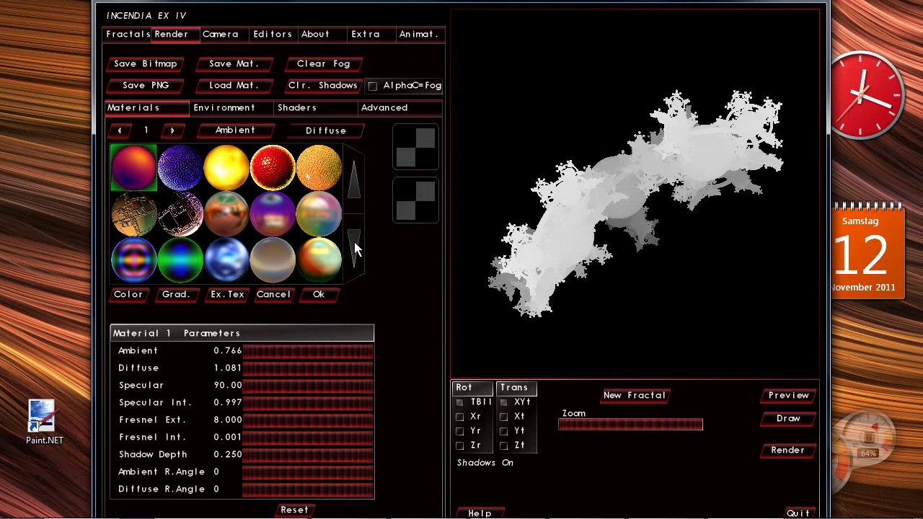
left_click(133, 212)
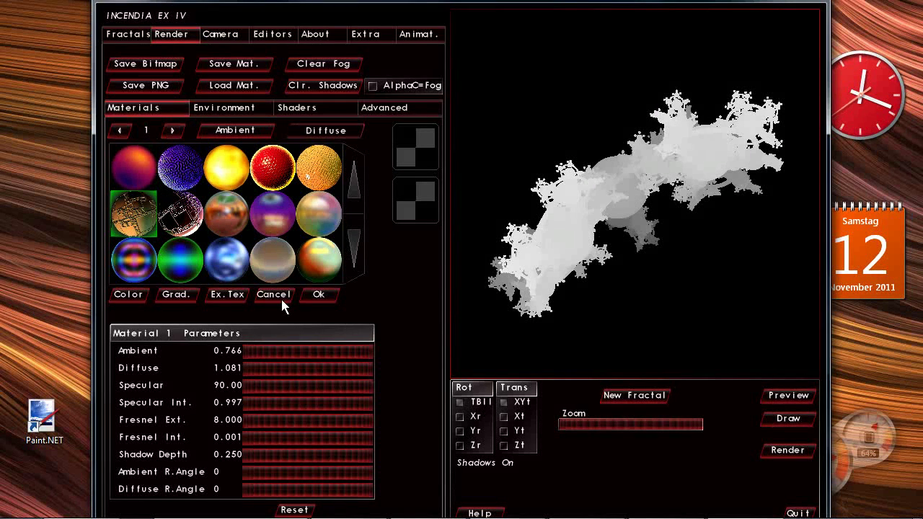
left_click(310, 295)
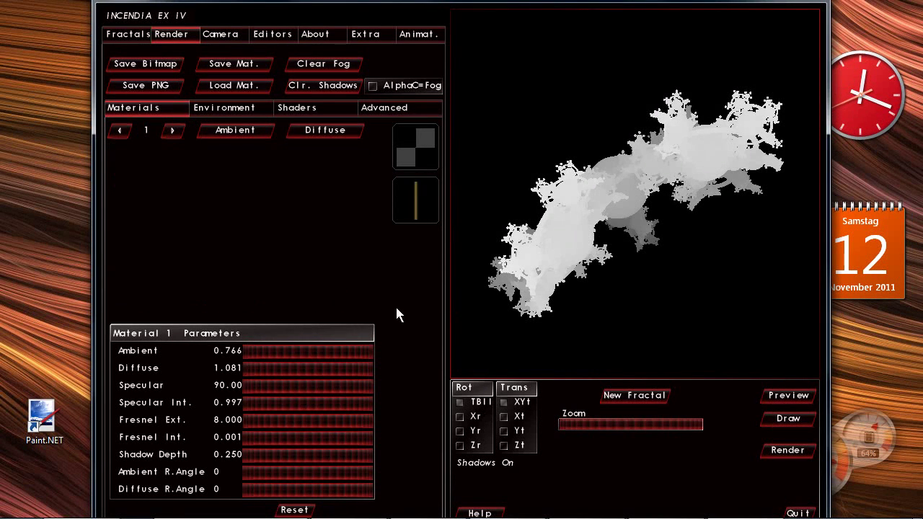
Preview the fractal with the gold material and rotate it to a new angle
left_click(788, 396)
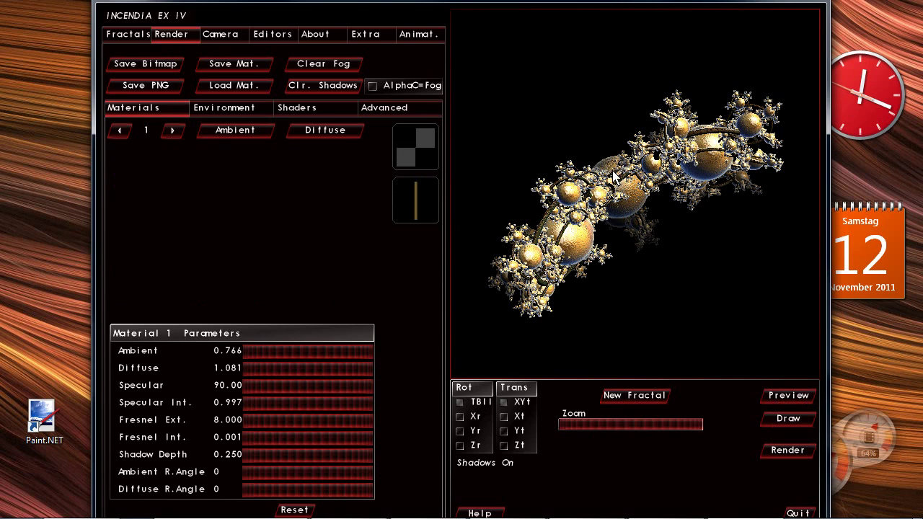
mouse_move(617, 181)
left_mouse_down()
mouse_move(613, 293)
mouse_move(586, 264)
mouse_move(585, 243)
mouse_move(586, 287)
left_mouse_up()
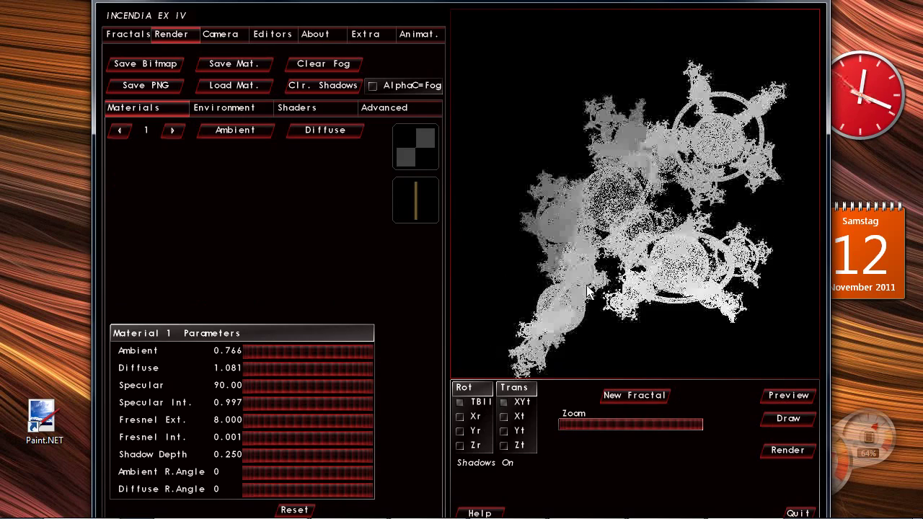
left_click_drag(628, 206, 618, 196)
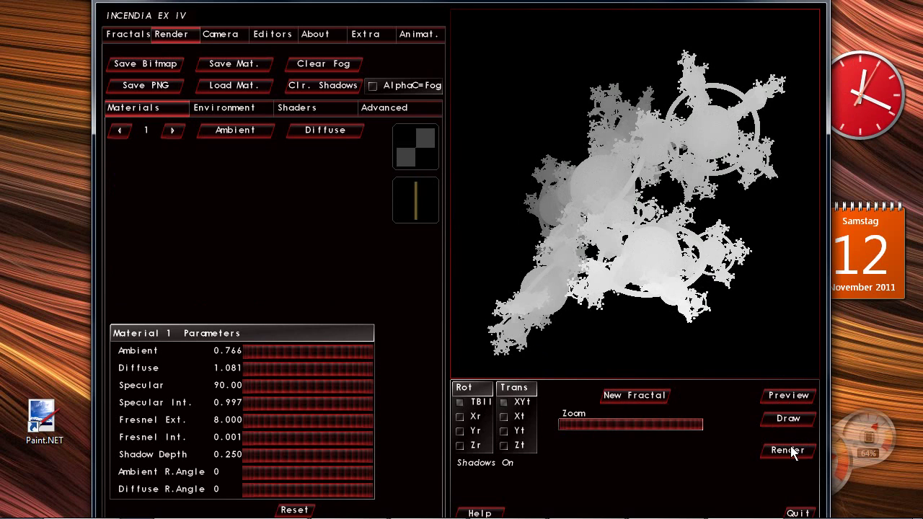
Run the full render with Environment fog settings shown, stopping once gold spheres appear
left_click(790, 451)
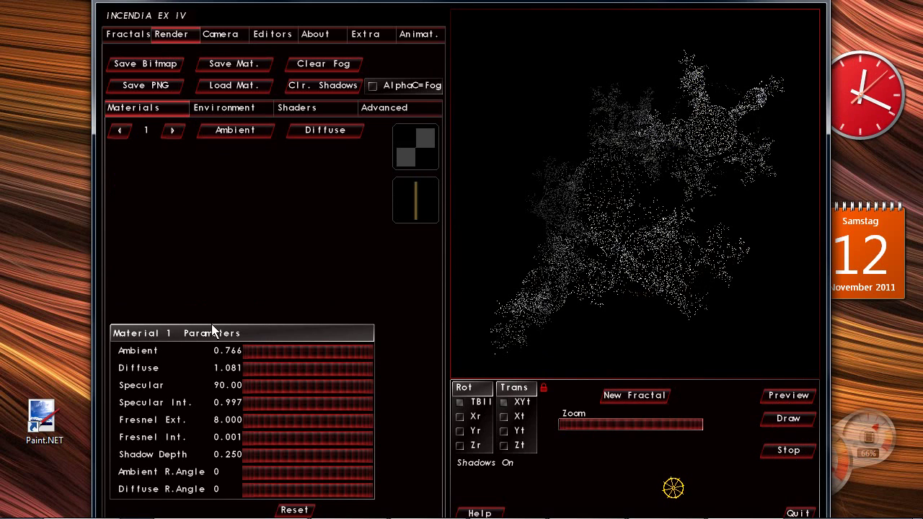
left_click(211, 111)
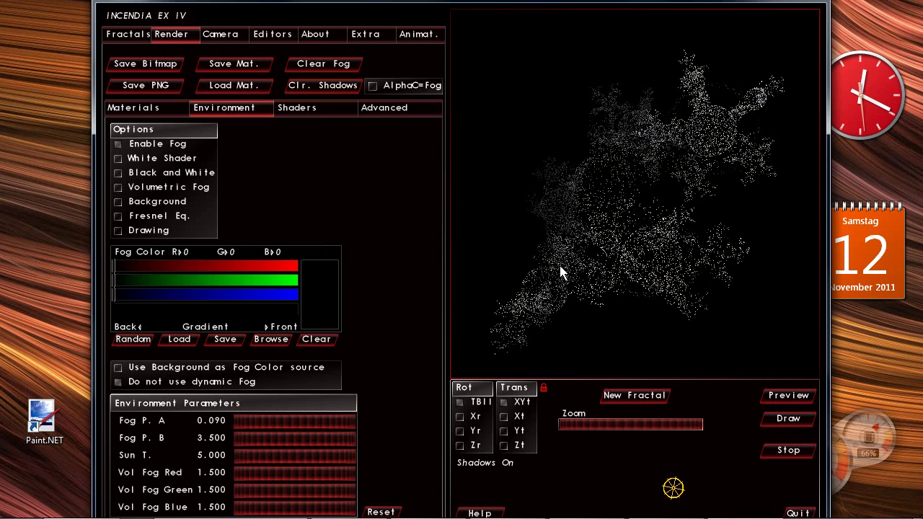
left_click(789, 452)
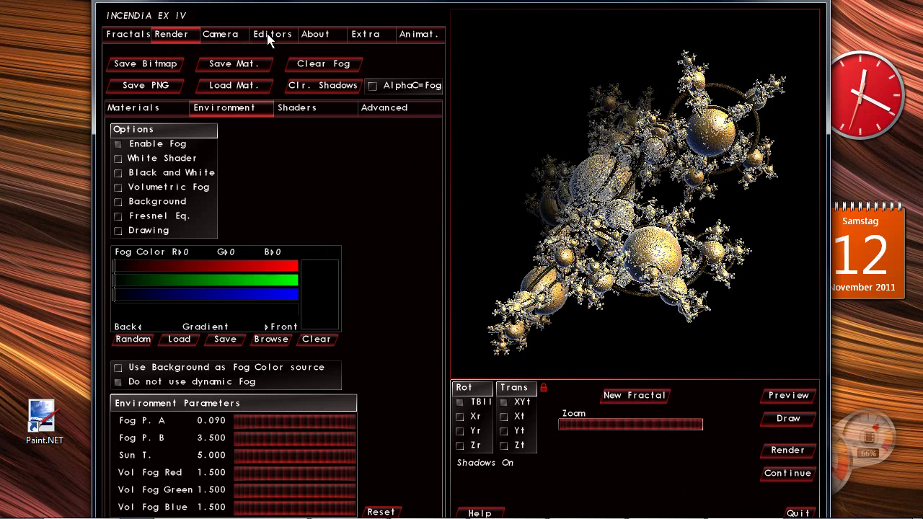
Change the output resolution to 1024 x 1024
left_click(228, 38)
left_click(119, 88)
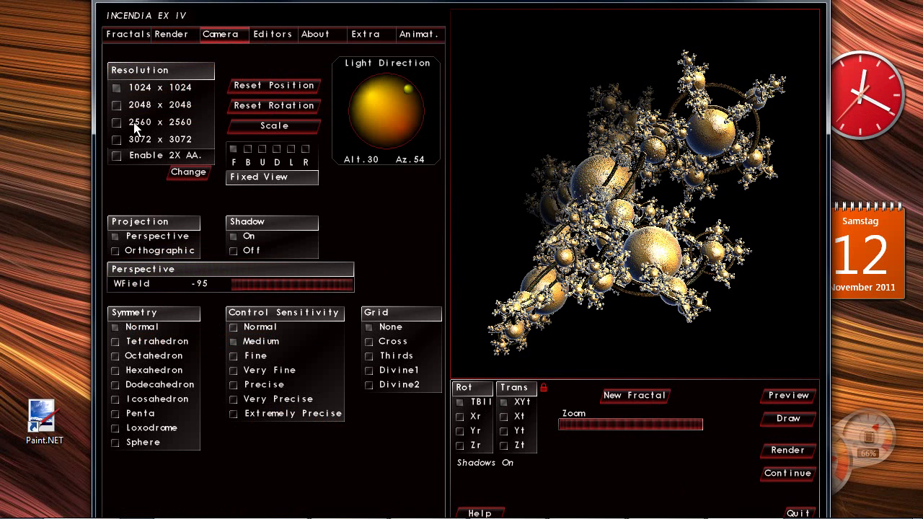
left_click(186, 177)
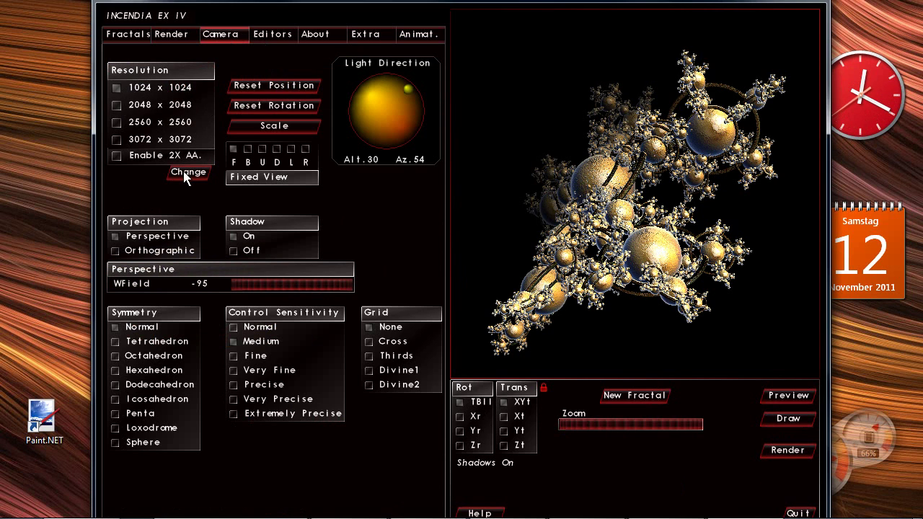
Restart the render from scratch, agreeing to erase the previous image
left_click(782, 452)
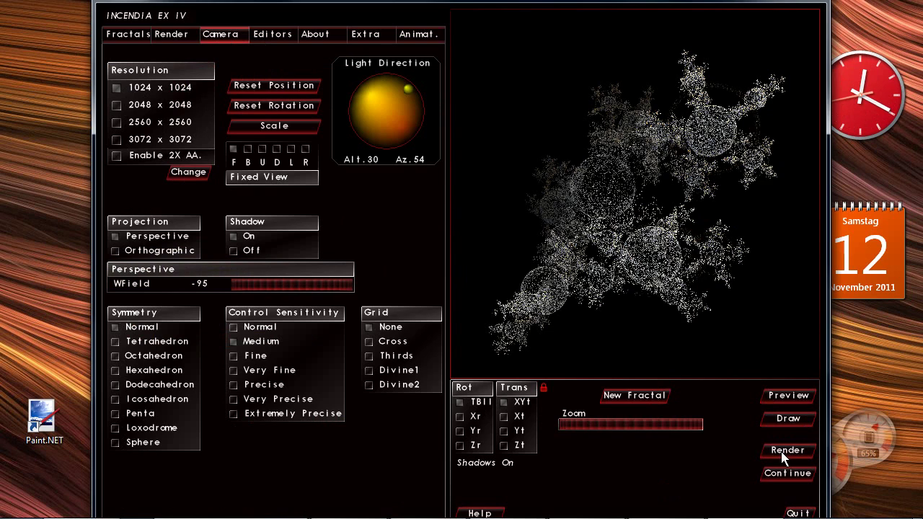
left_click(784, 456)
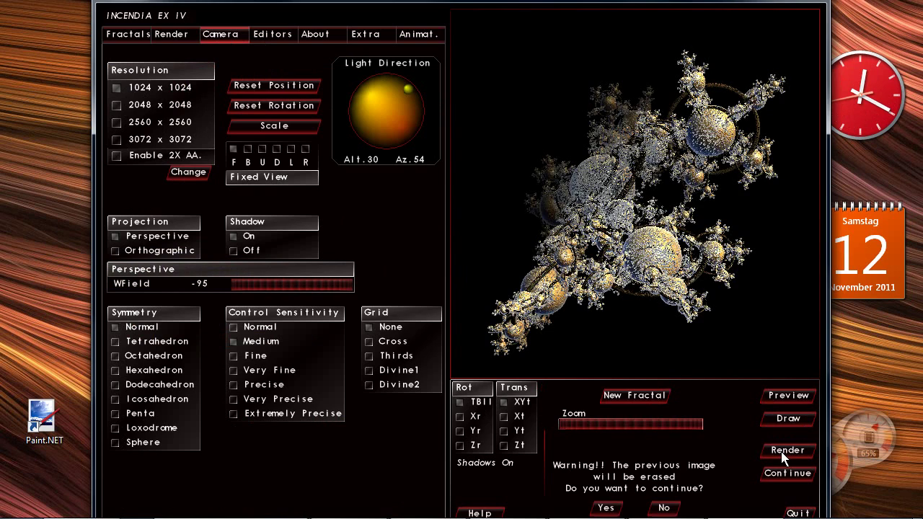
left_click(605, 508)
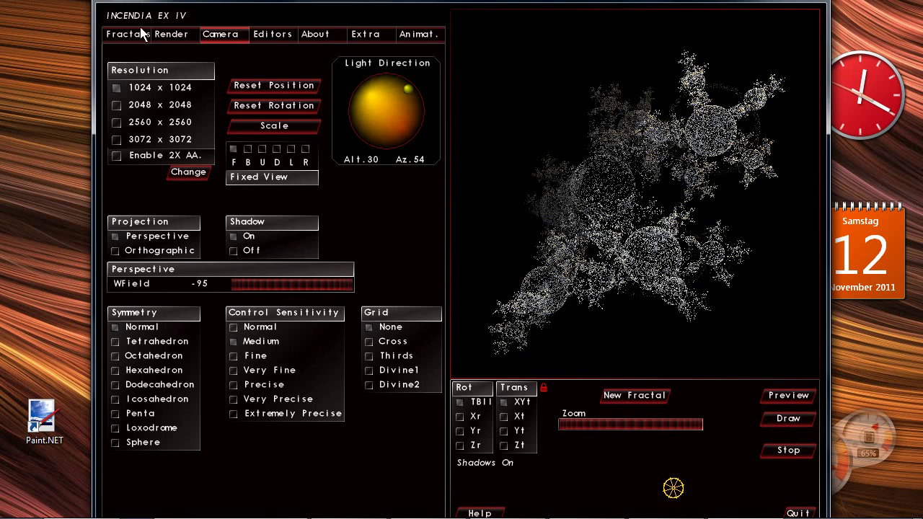
left_click(160, 37)
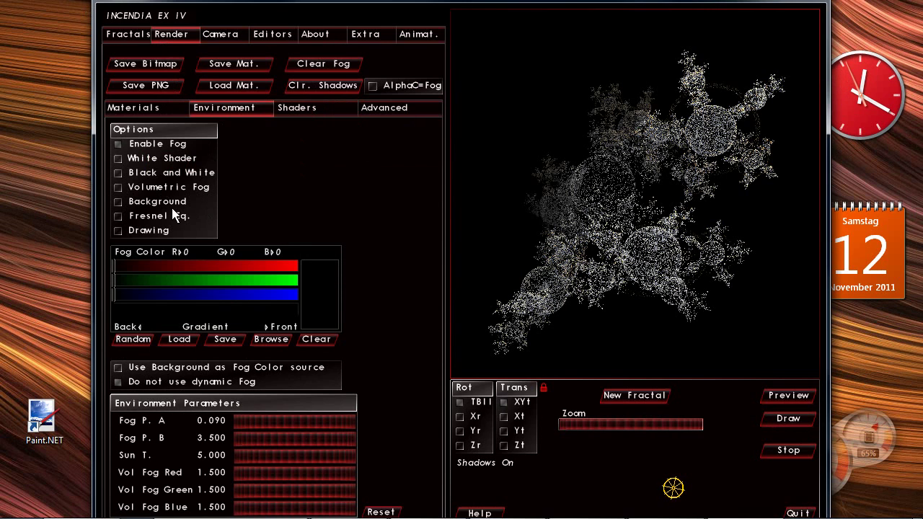
Enable the SkyLight background and leave Fresnel Eq. unchecked after comparing it
left_click(120, 203)
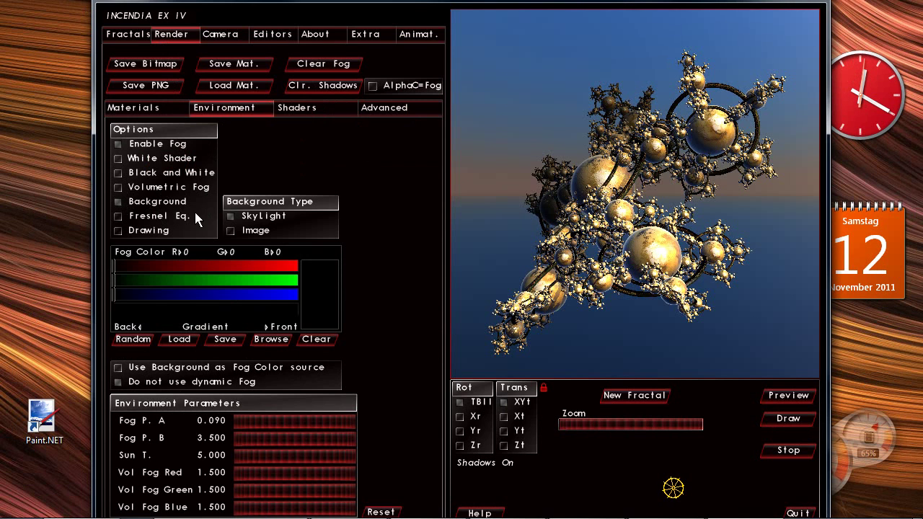
left_click(119, 217)
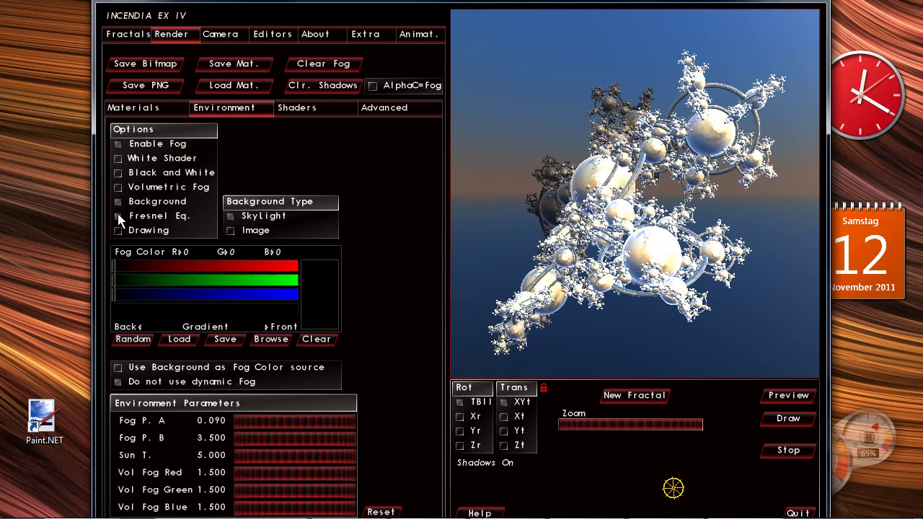
left_click(119, 217)
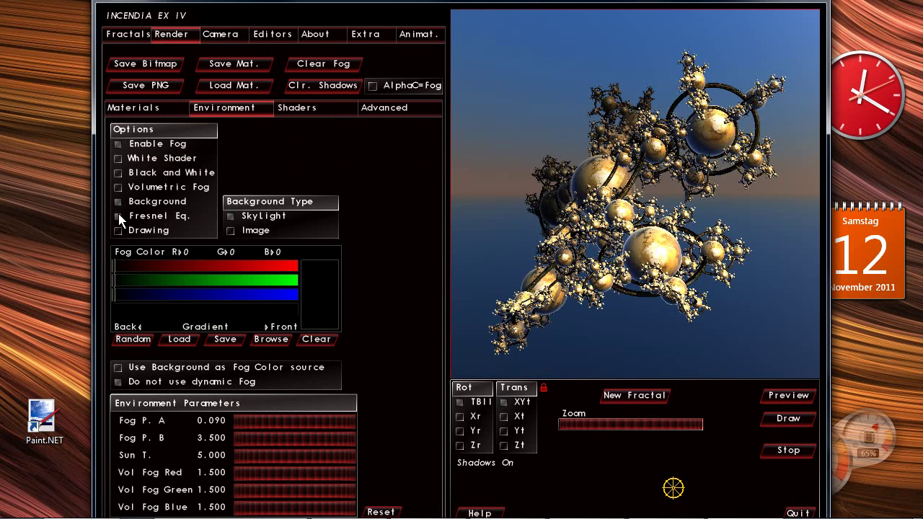
double_click(120, 217)
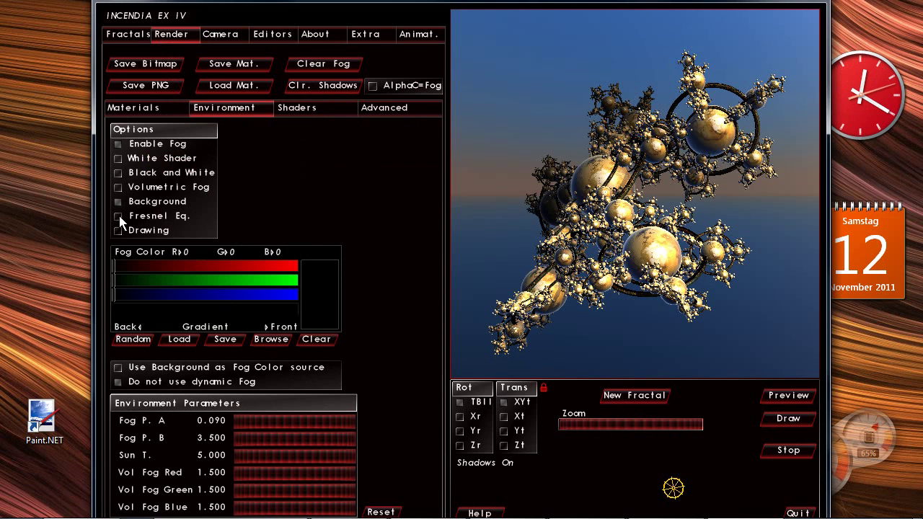
left_click(118, 217)
left_click(119, 218)
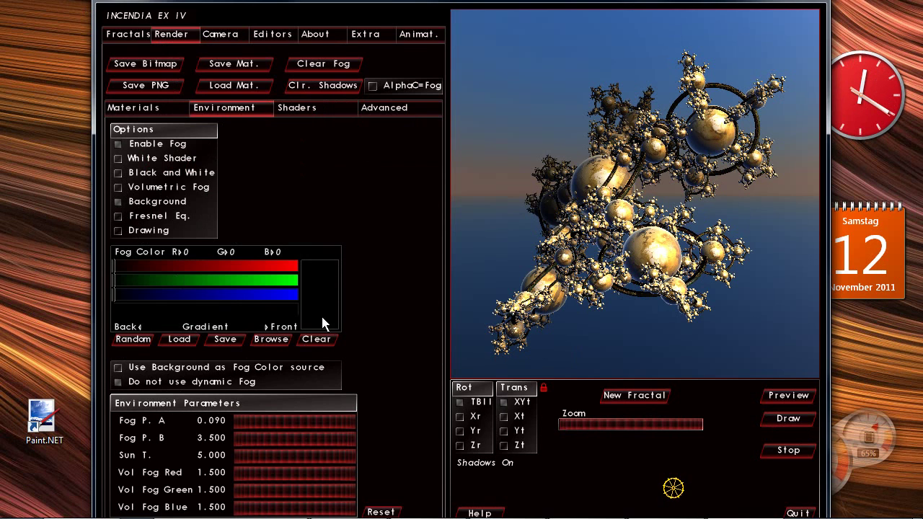
Redraw the preview of the gold fractal over the blue sky background
left_click(229, 33)
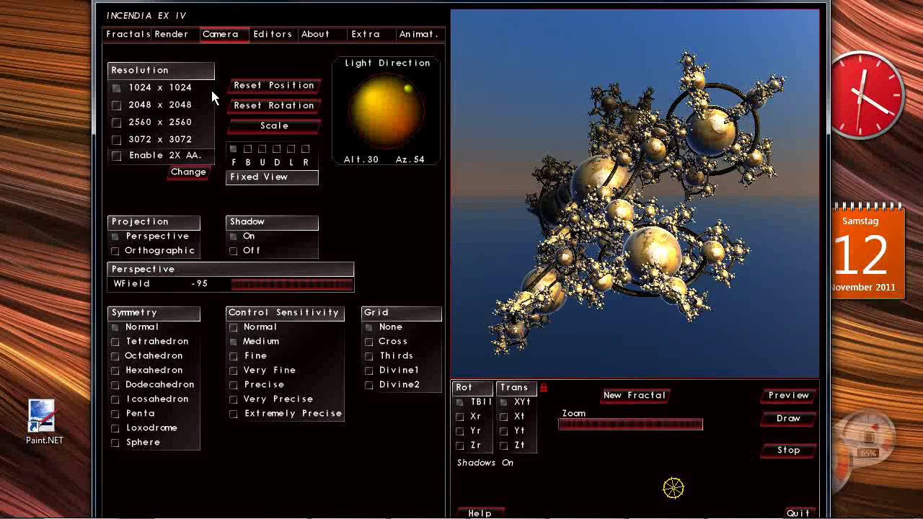
left_click(180, 32)
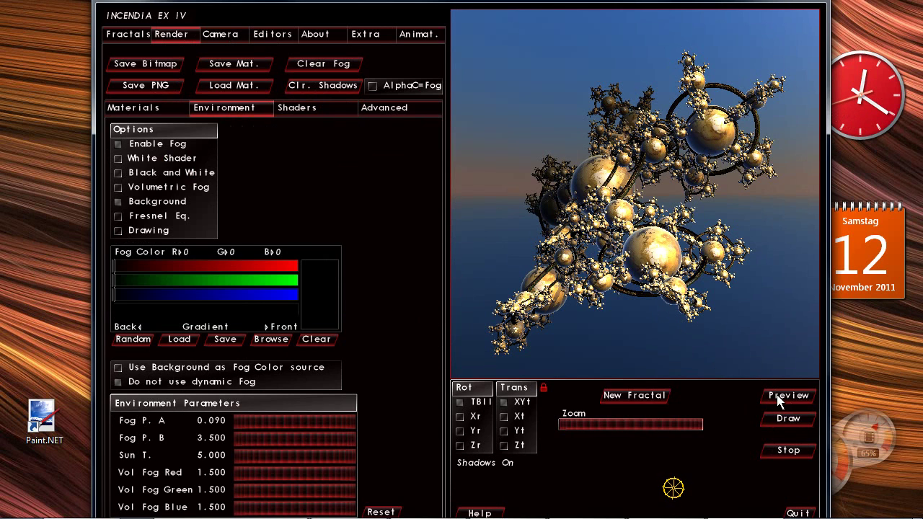
left_click(787, 452)
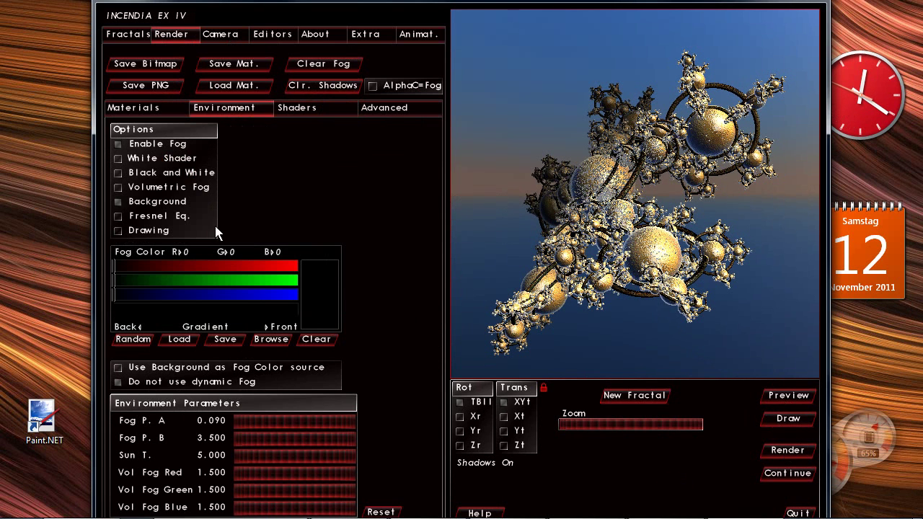
Try the pink sphere ambient texture on material 1, then switch to the black sphere
left_click(152, 111)
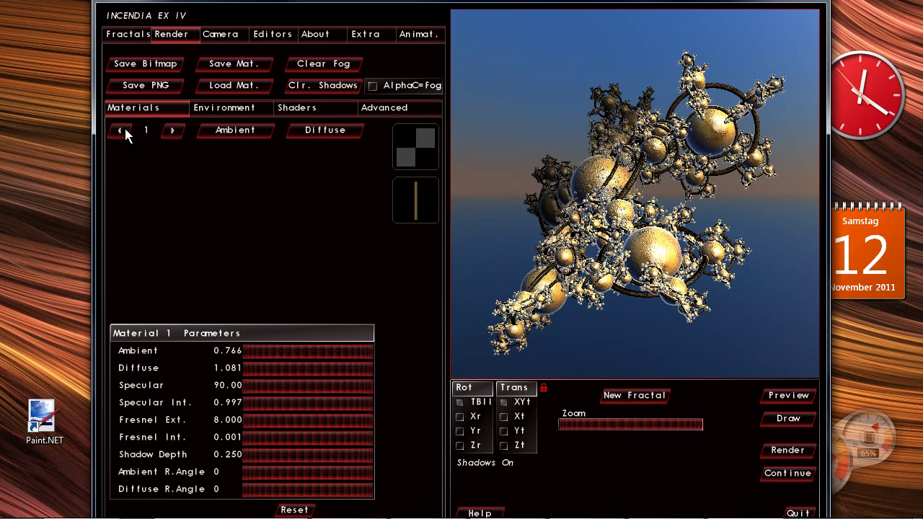
left_click(236, 130)
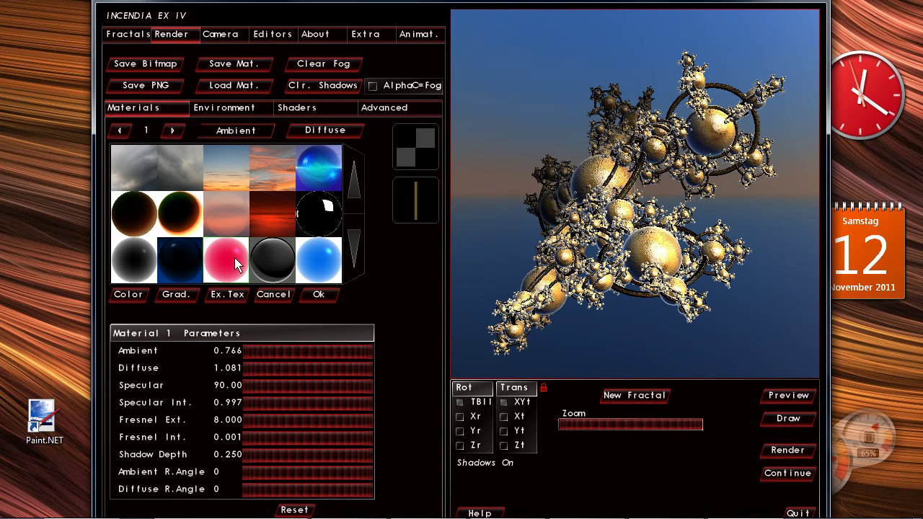
left_click(319, 296)
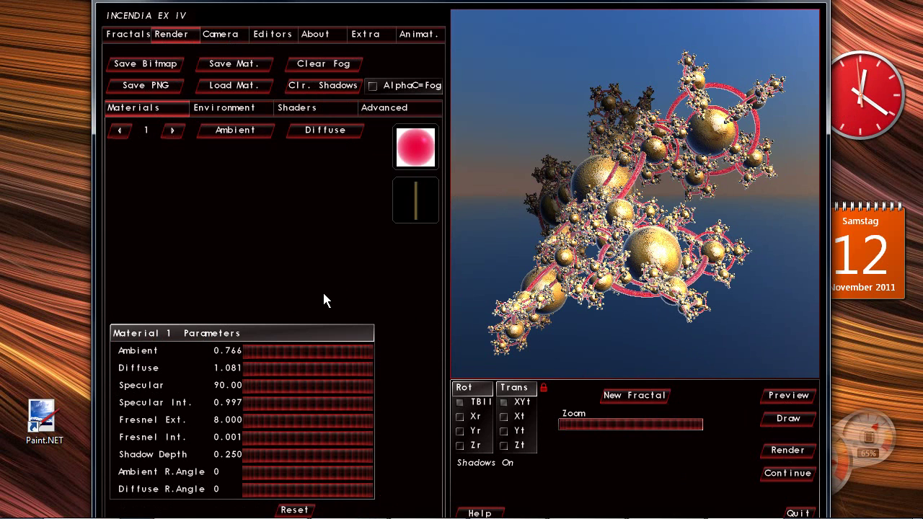
left_click(236, 131)
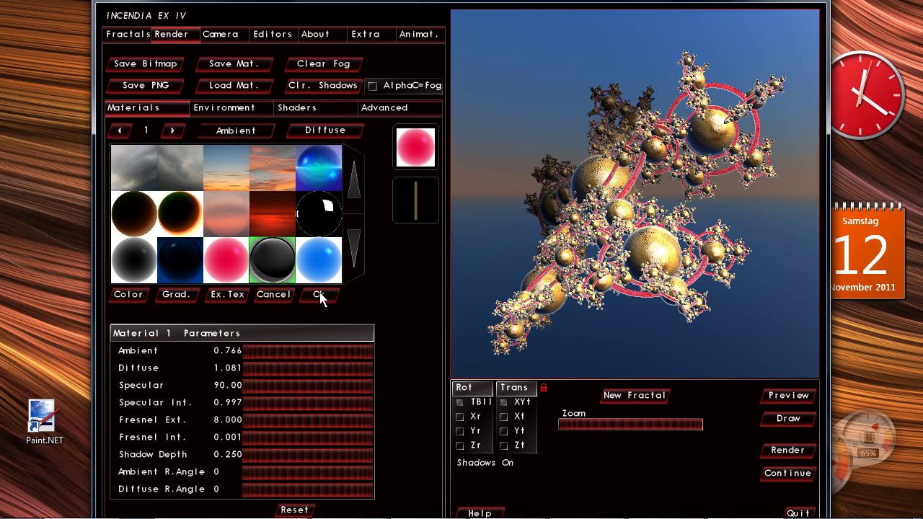
left_click(319, 296)
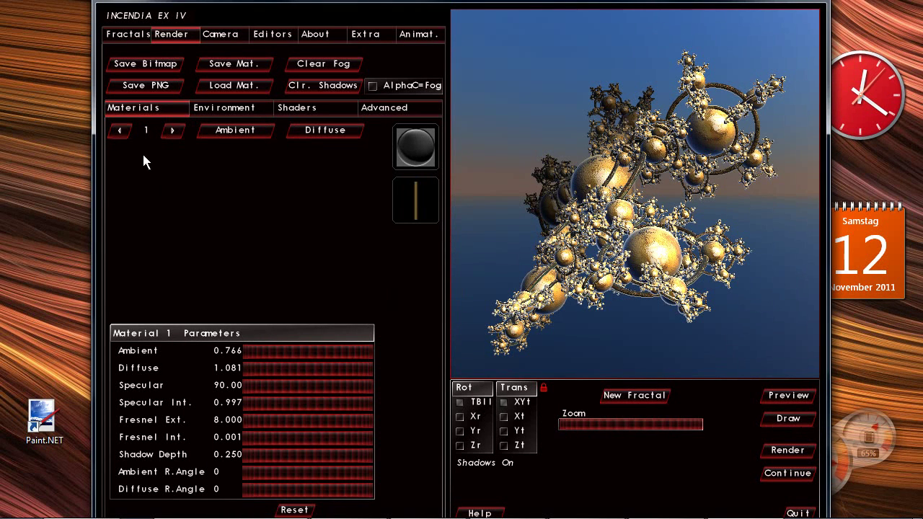
left_click(223, 110)
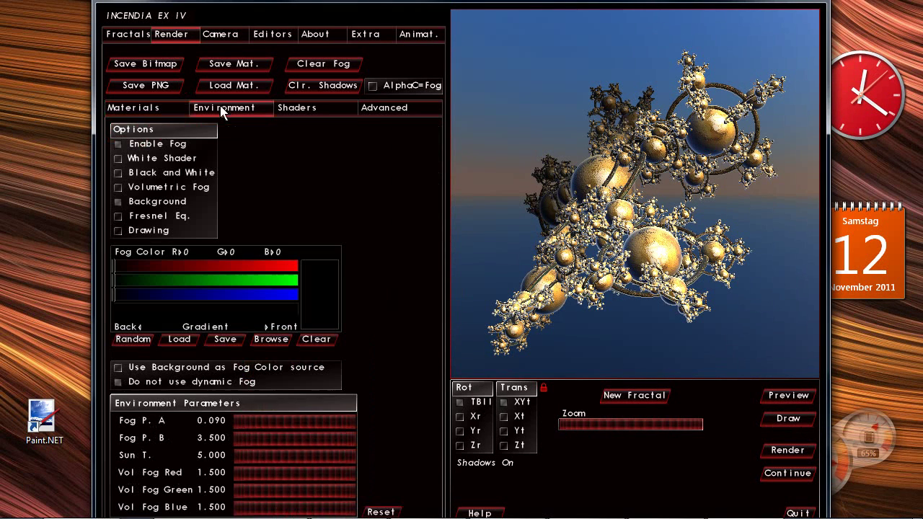
Turn off the Background so the fractal sits on plain black, cancelling a PNG save
left_click(120, 202)
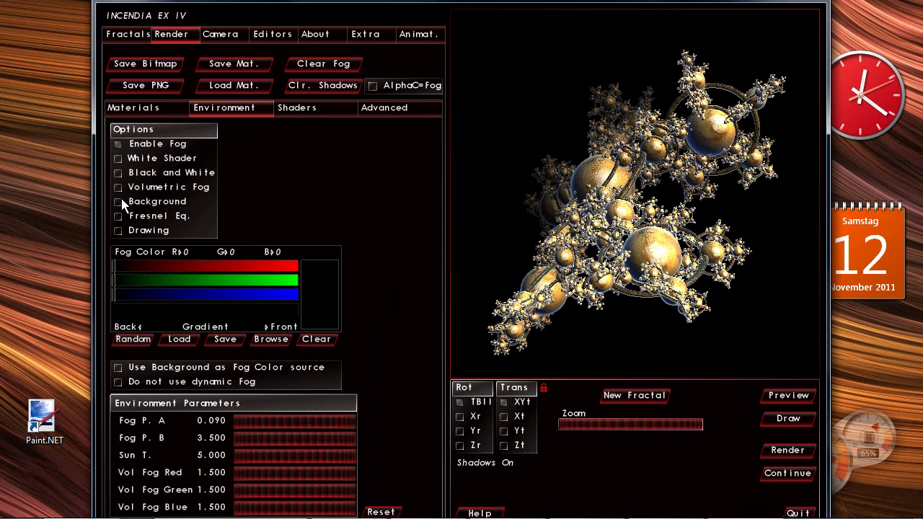
left_click(146, 84)
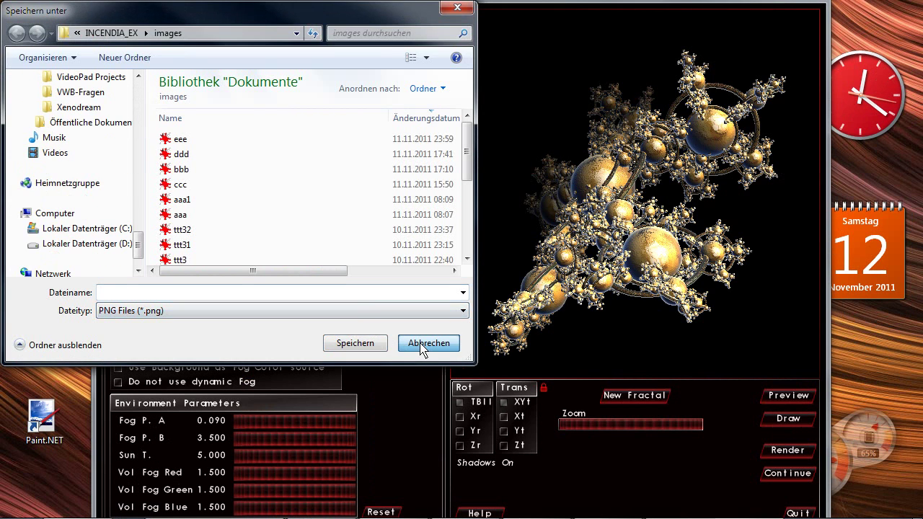
left_click(404, 345)
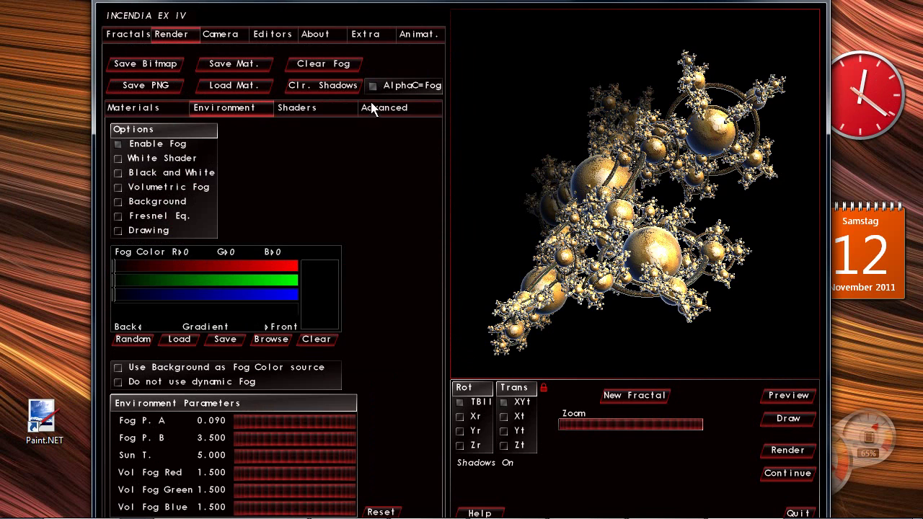
Overwrite eee.png with the render, then lower material 1's Specular from 90.00 to 53.18
left_click(134, 87)
double_click(173, 140)
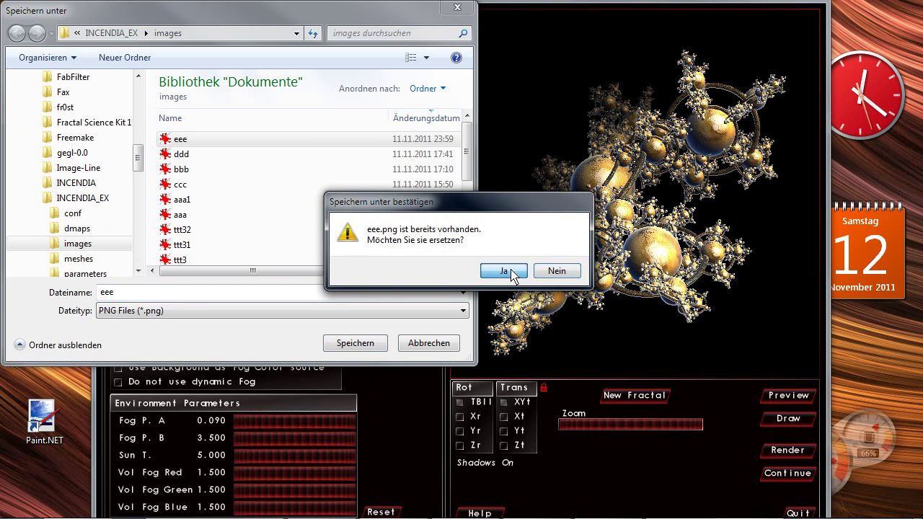
left_click(504, 271)
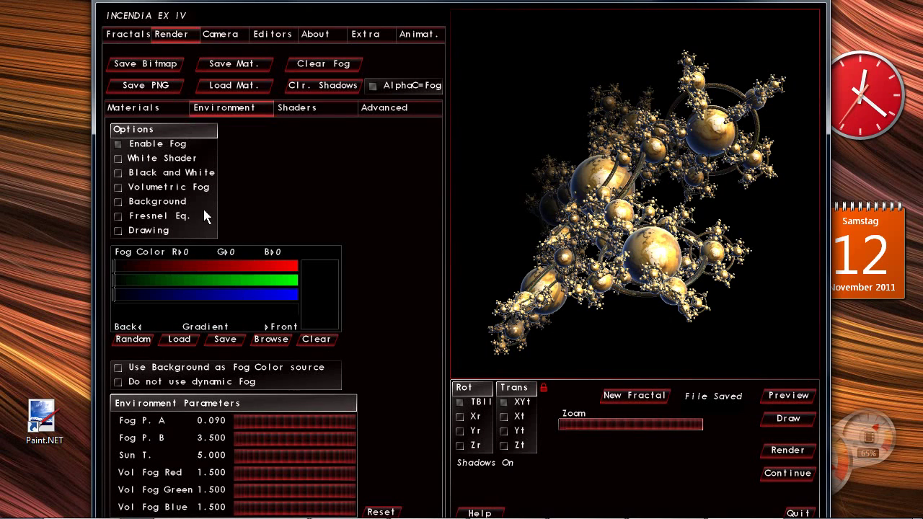
left_click(133, 107)
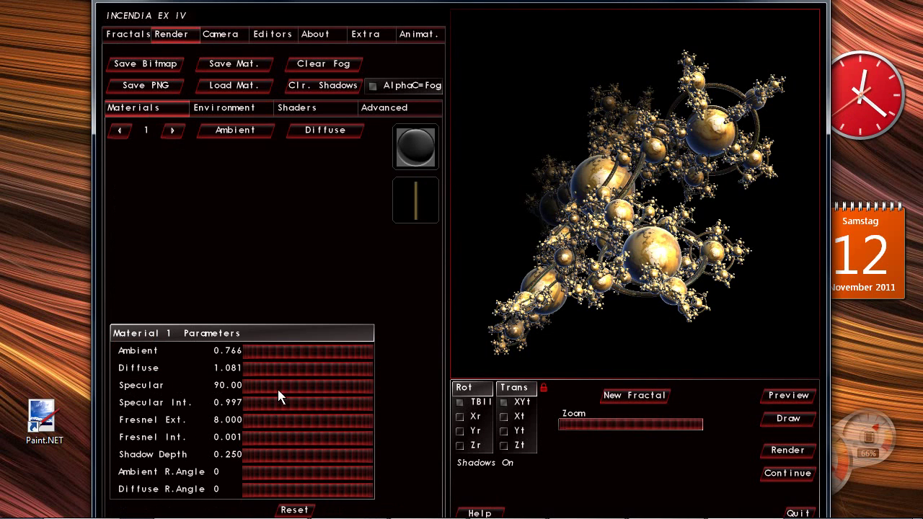
left_click_drag(279, 384, 116, 398)
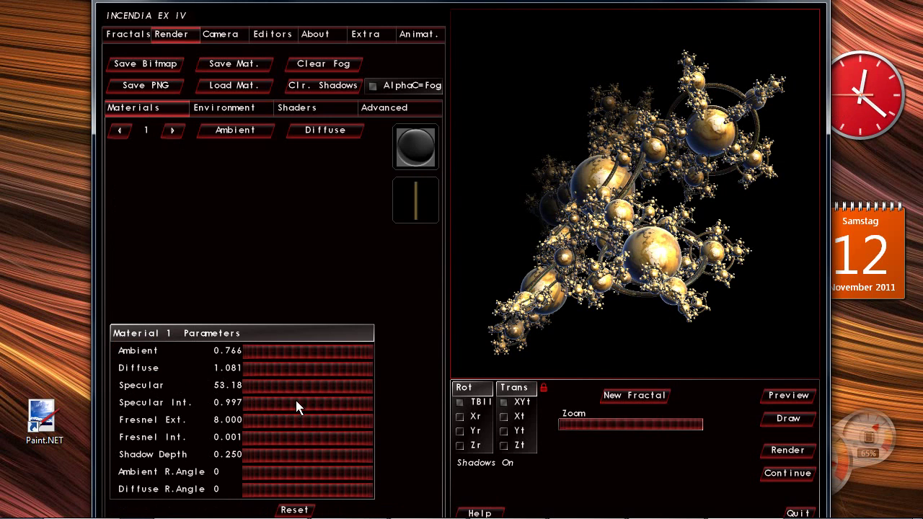
Set material 1's Specular Int. to 0.527 and redraw the fractal preview
left_click(250, 406)
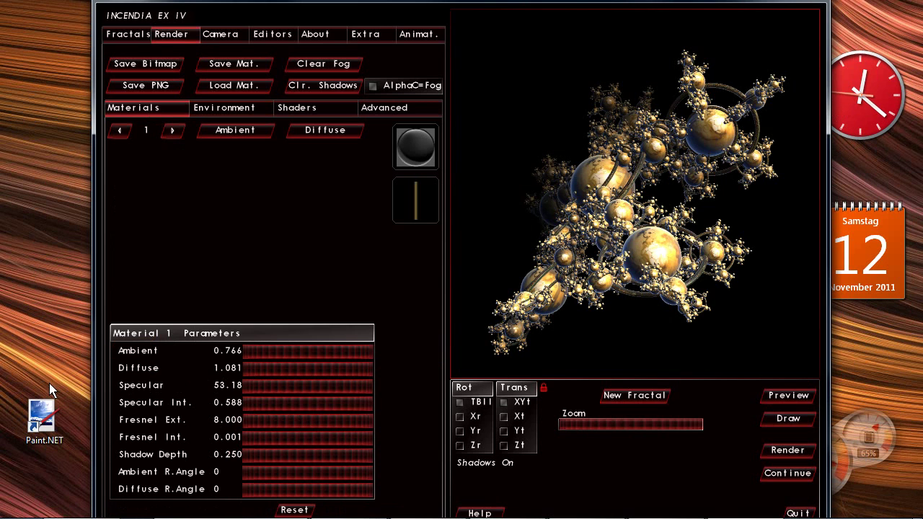
left_click(802, 397)
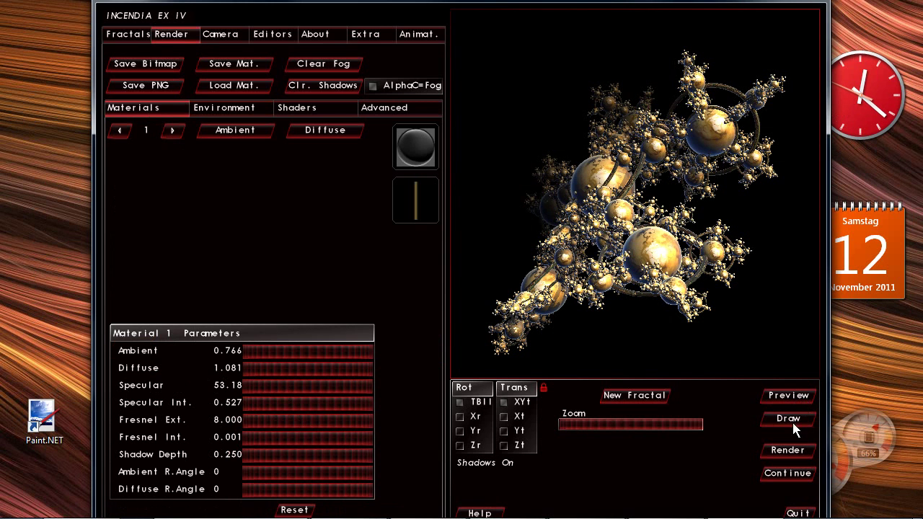
left_click(793, 422)
left_click(799, 397)
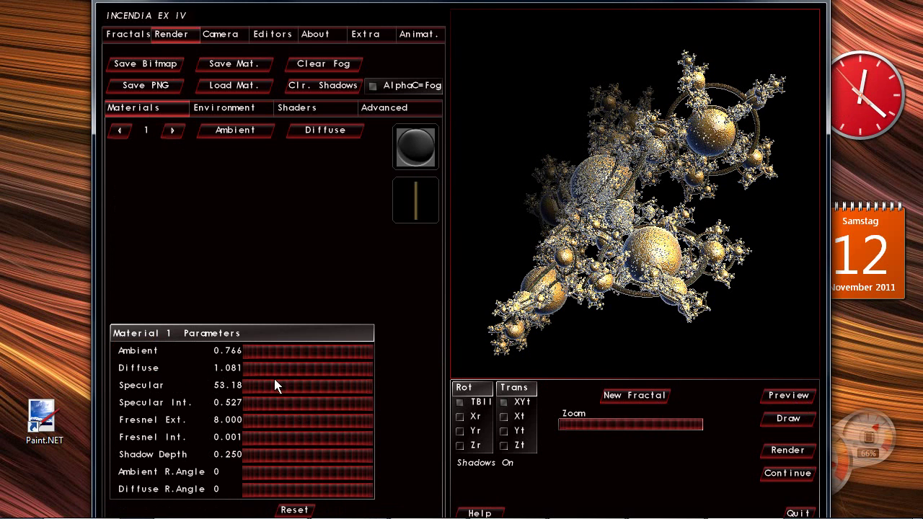
Try out Specular Int. and Specular values, leaving Specular at 60.09
left_click_drag(268, 402, 328, 387)
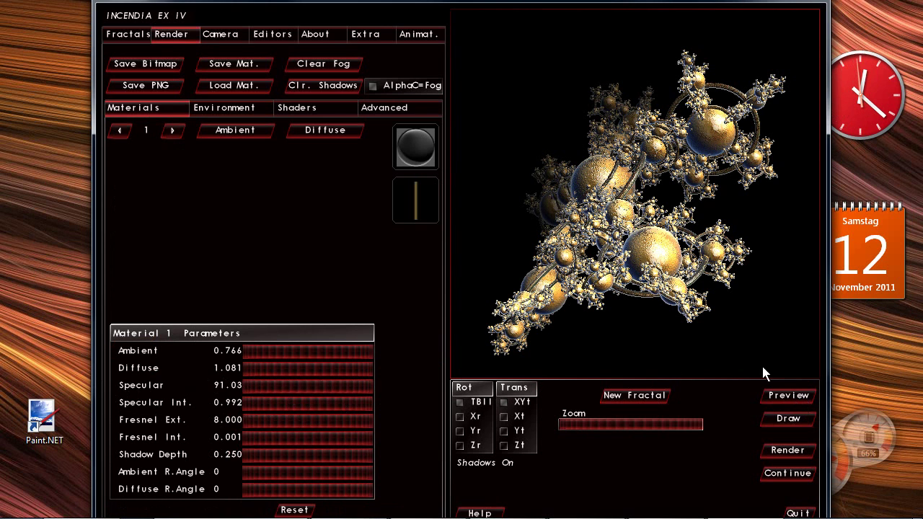
left_click(231, 404)
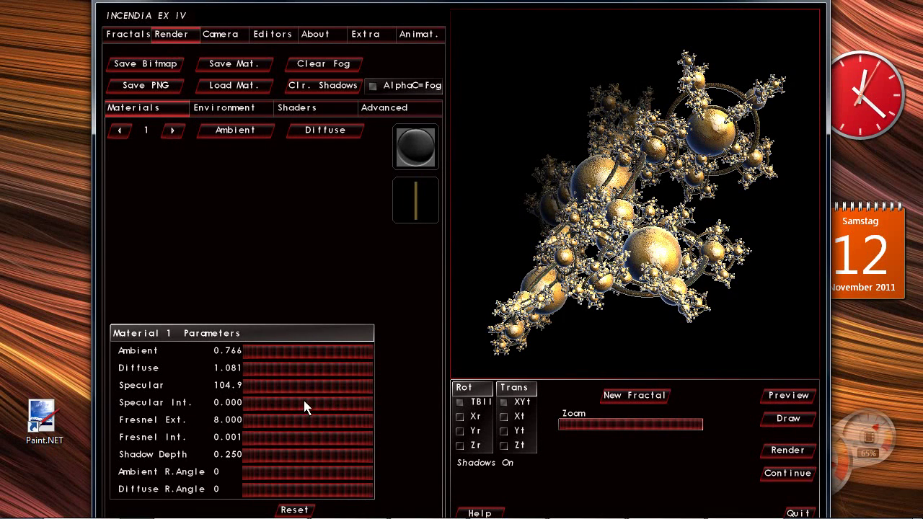
left_click_drag(305, 404, 612, 414)
mouse_move(913, 402)
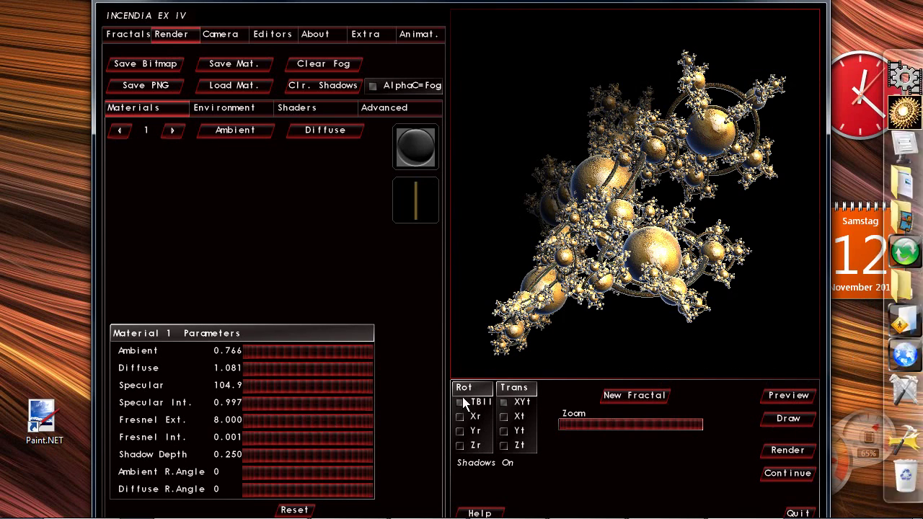
left_click_drag(300, 409, 248, 390)
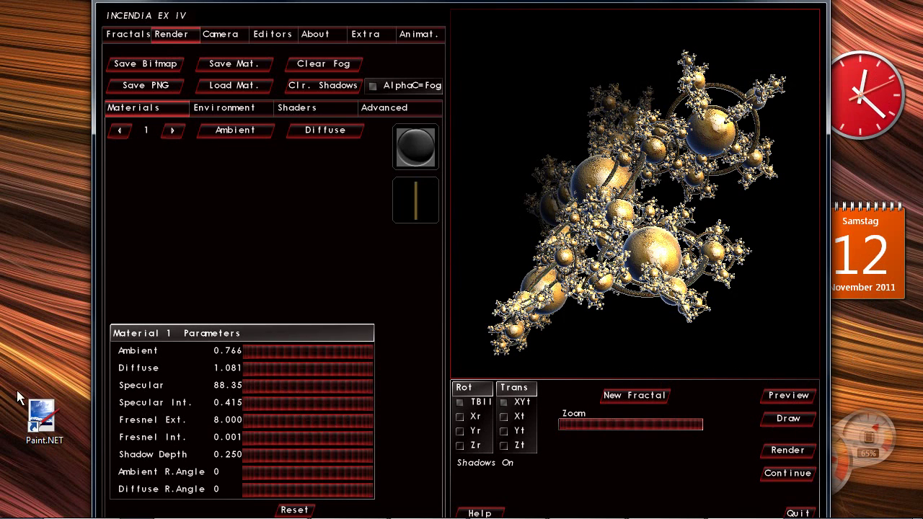
left_click_drag(315, 392, 266, 385)
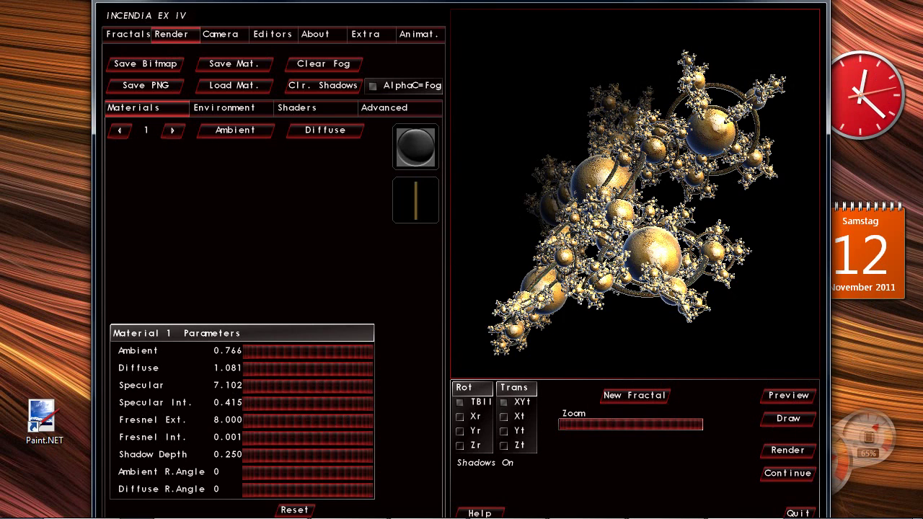
left_click_drag(159, 388, 151, 386)
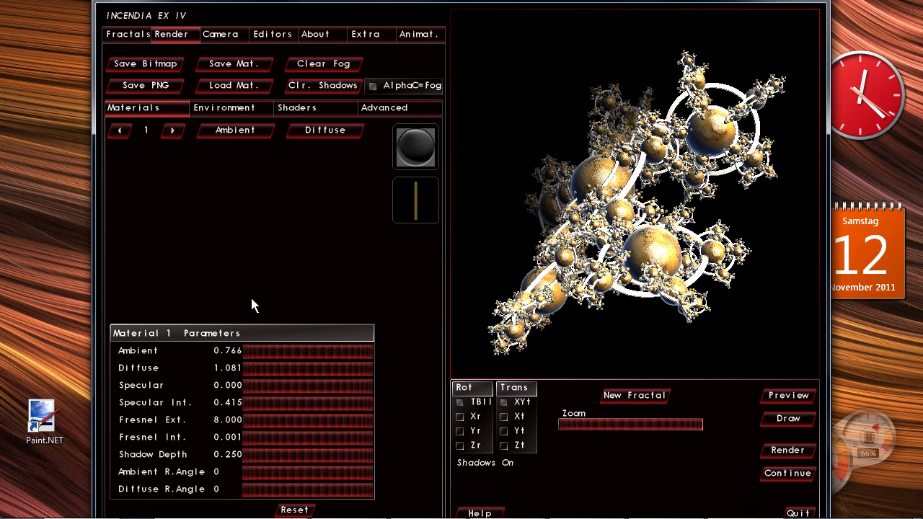
left_click_drag(291, 386, 794, 364)
Give material 0 Specular 35.44 and Specular Int. 0.460, then show the Environment settings
mouse_move(829, 358)
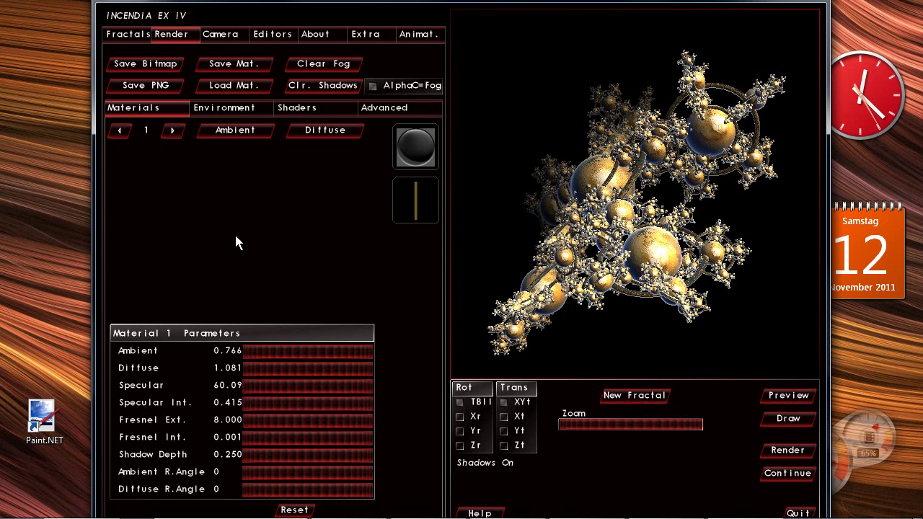
left_click(121, 131)
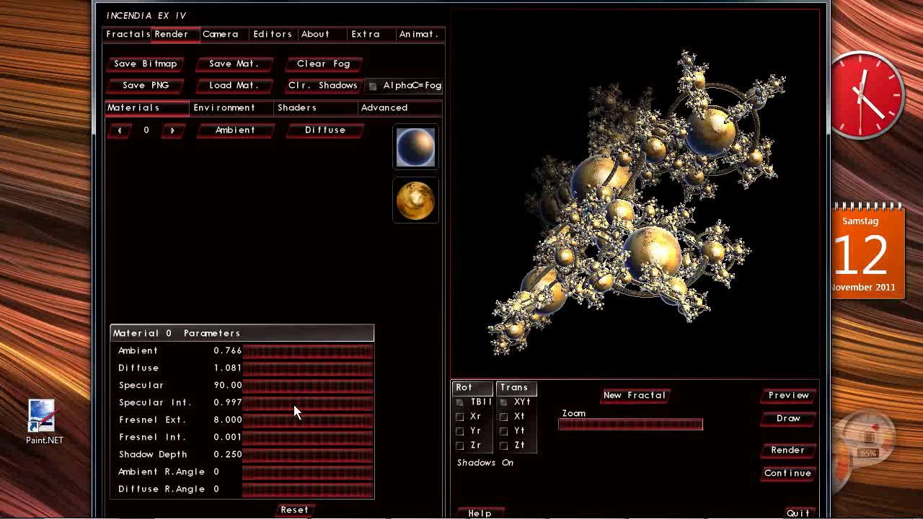
left_click_drag(244, 403, 242, 403)
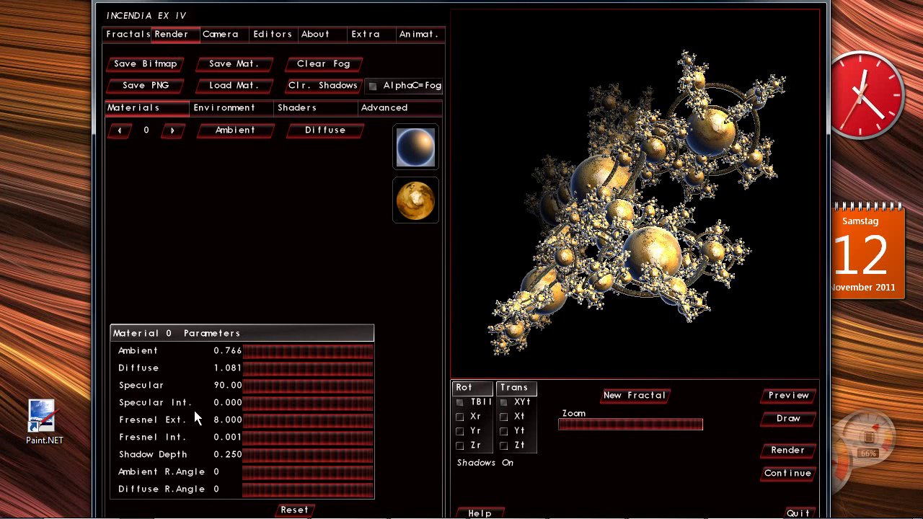
left_click_drag(294, 390, 251, 383)
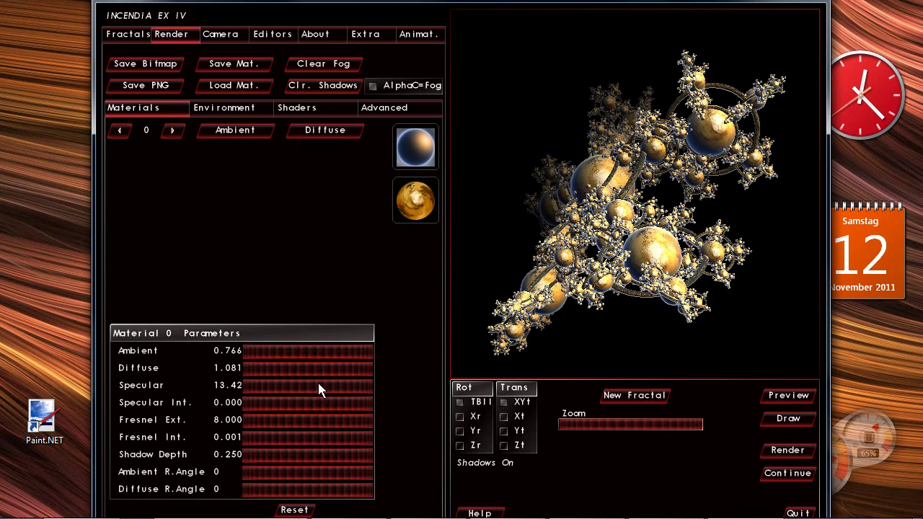
left_click_drag(320, 388, 426, 336)
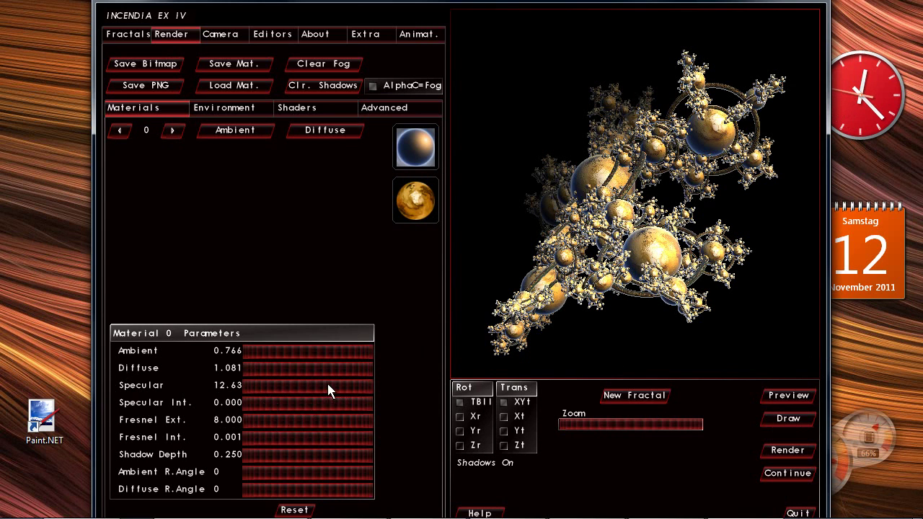
left_click_drag(328, 389, 572, 384)
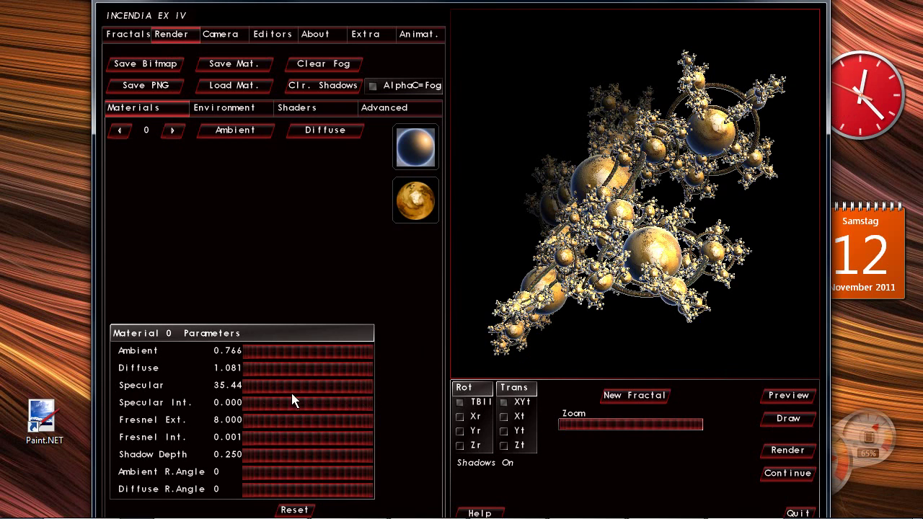
left_click(263, 403)
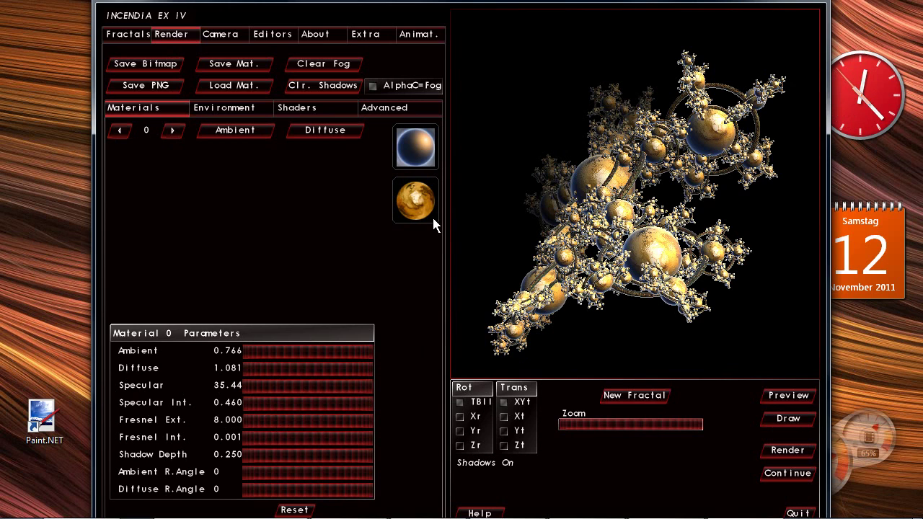
left_click(231, 108)
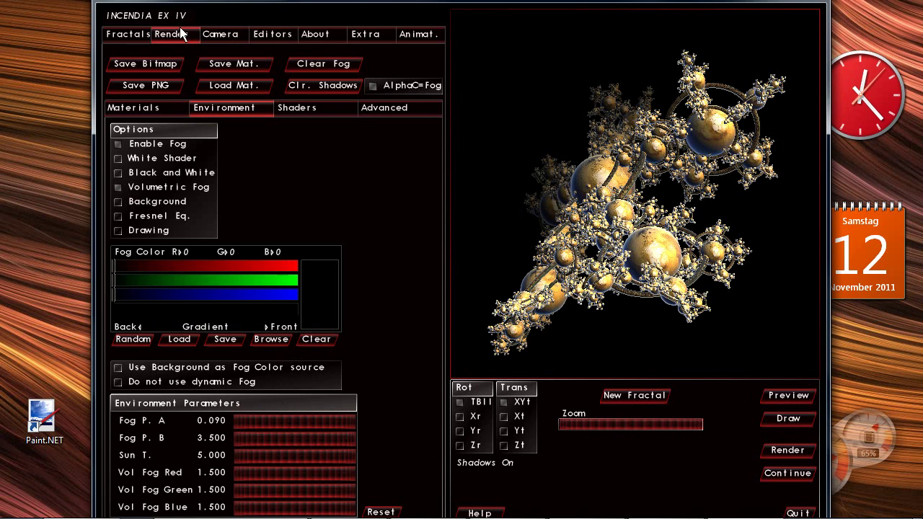
Save the current render as a PNG, overwriting eee.png in the images folder
left_click(136, 88)
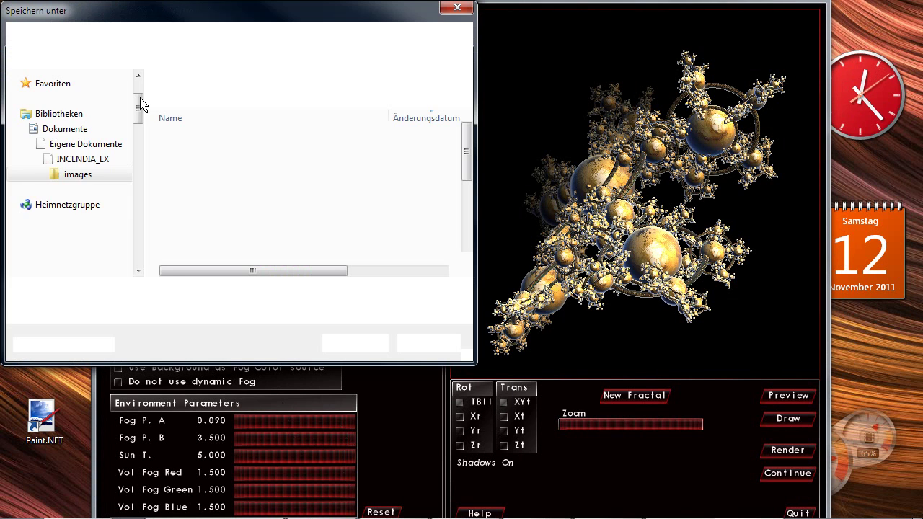
double_click(180, 138)
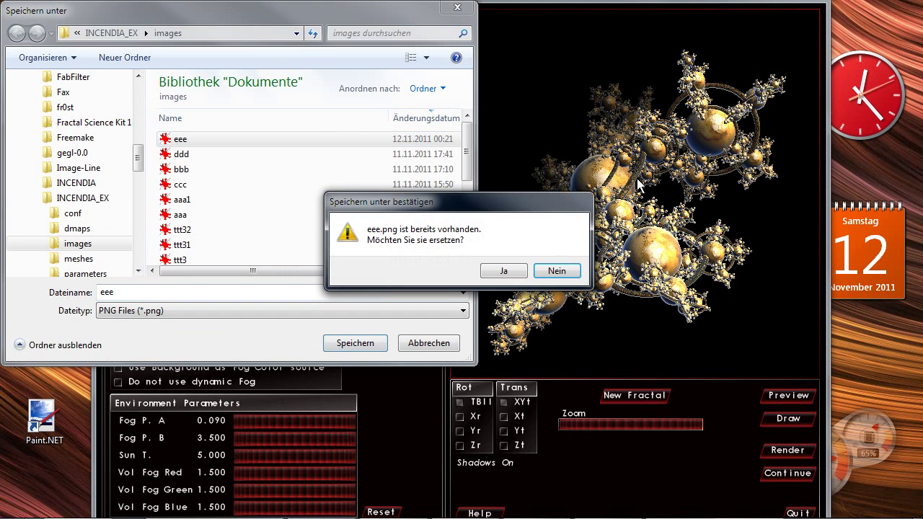
left_click(504, 271)
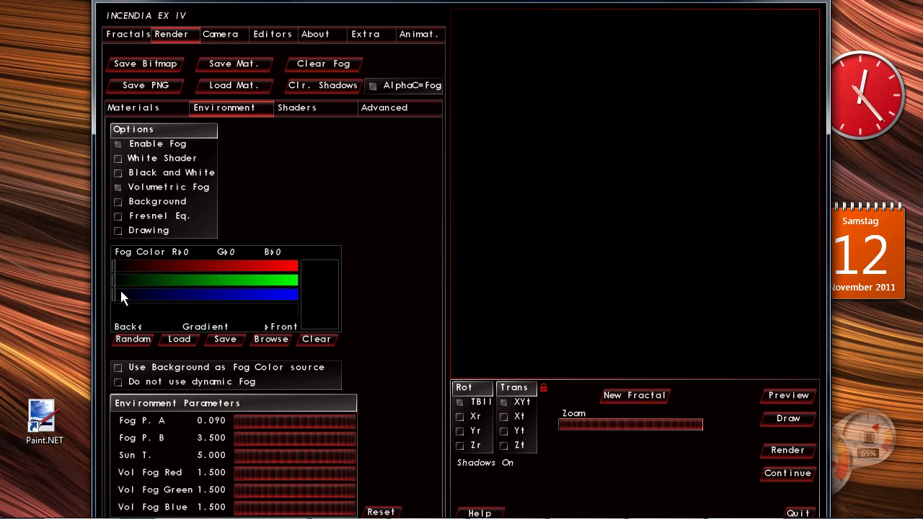
Set the fog colour's blue to 61 and preview the gold fractal in navy fog
left_click_drag(119, 294, 159, 295)
left_click(789, 401)
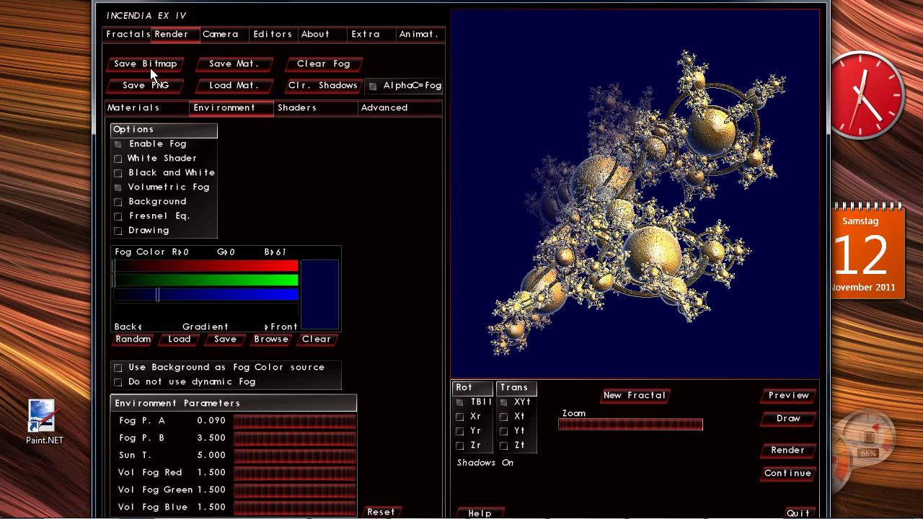
Save the render as a PNG over eee.png
left_click(145, 86)
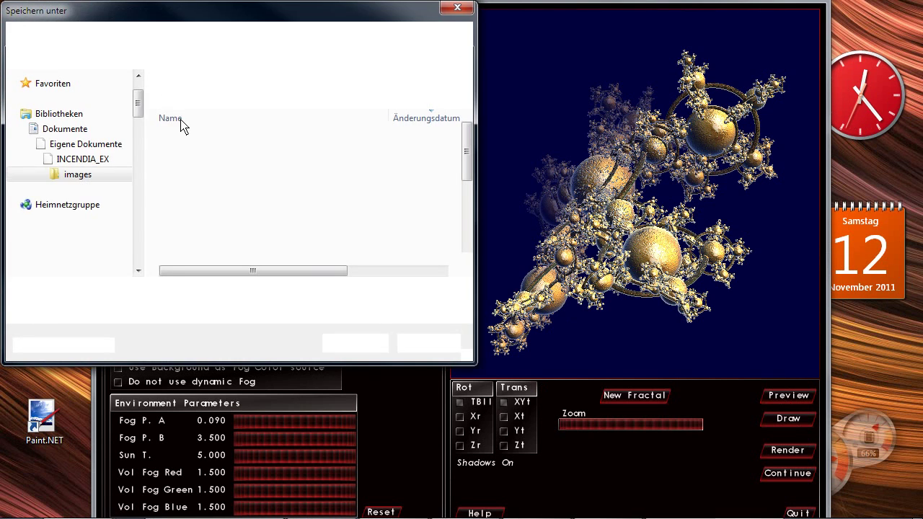
double_click(180, 146)
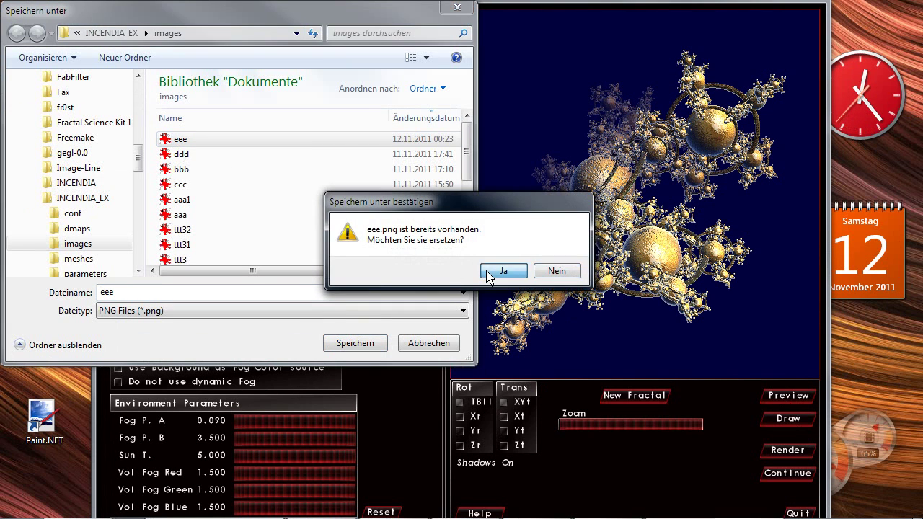
left_click(481, 272)
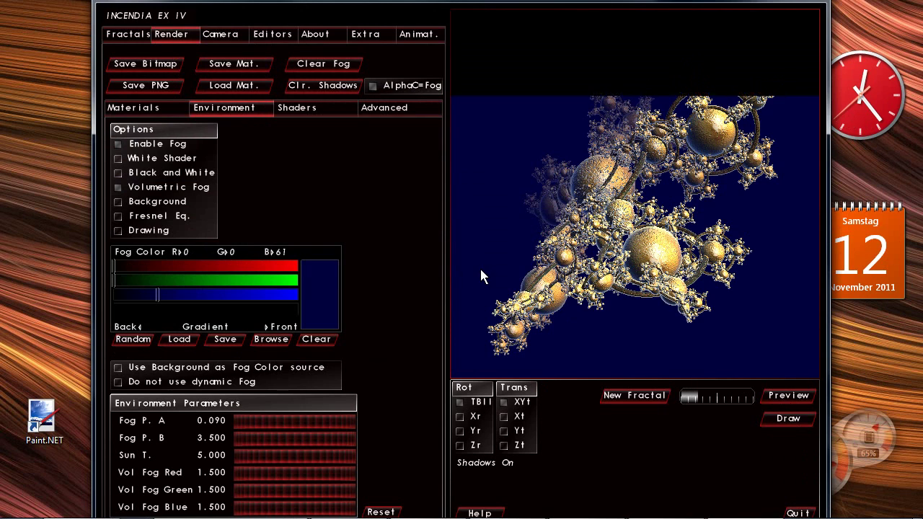
Turn off Volumetric Fog and save the re-rendered fractal over eee.png
left_click(119, 187)
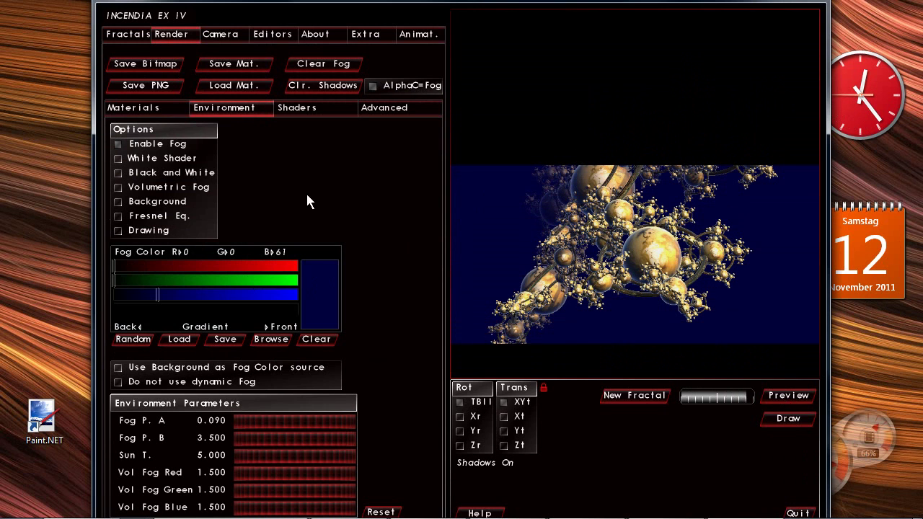
left_click(166, 90)
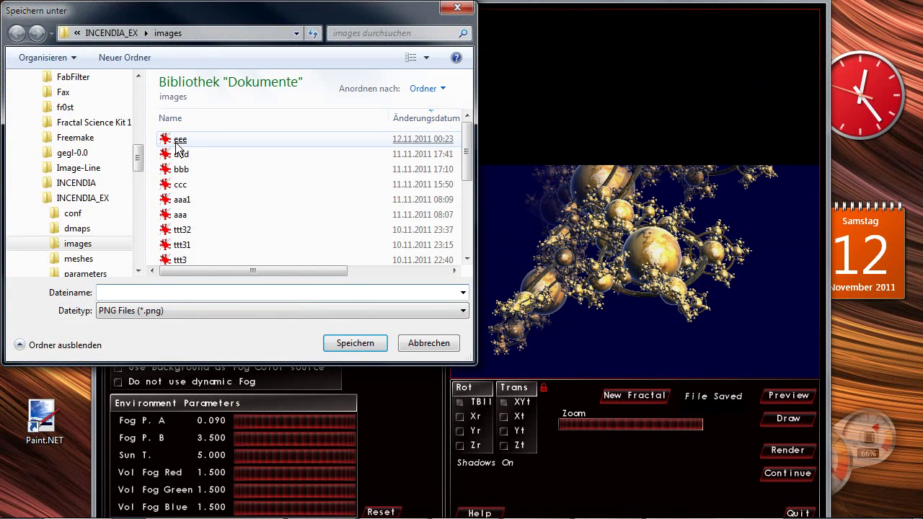
double_click(177, 143)
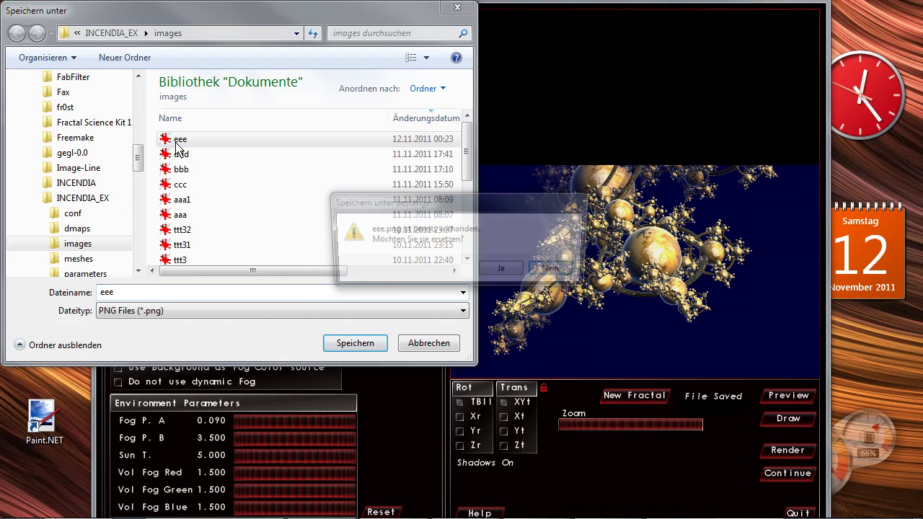
left_click(505, 272)
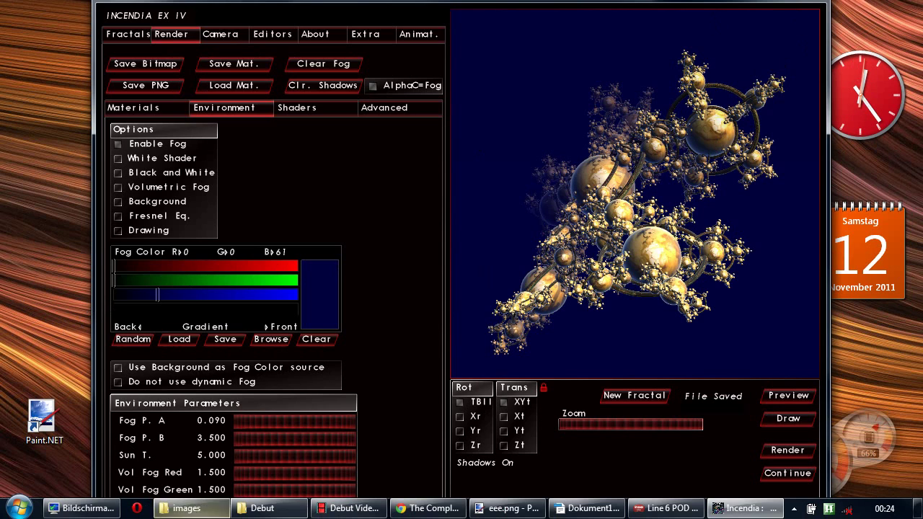
Open eee.png from the images folder in Paint.NET by dropping it on its icon
left_click(182, 508)
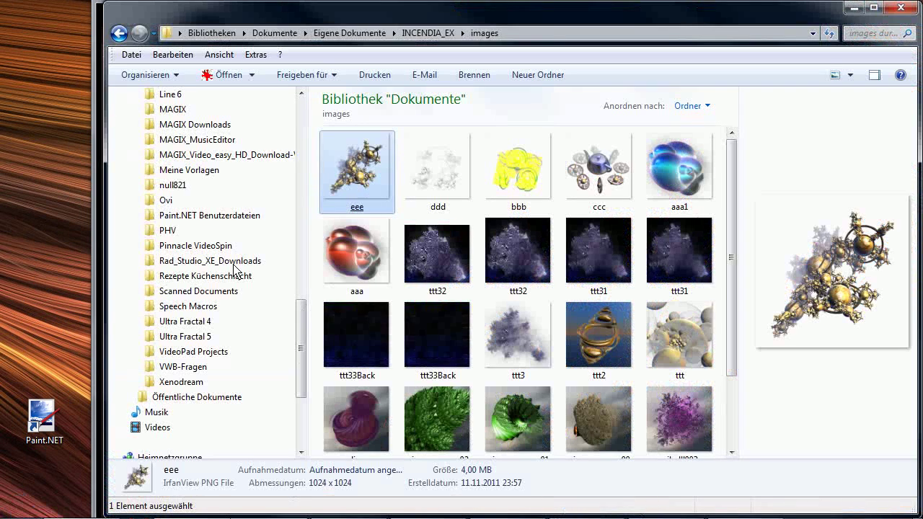
mouse_move(356, 166)
left_mouse_down()
mouse_move(62, 385)
mouse_move(34, 426)
left_mouse_up()
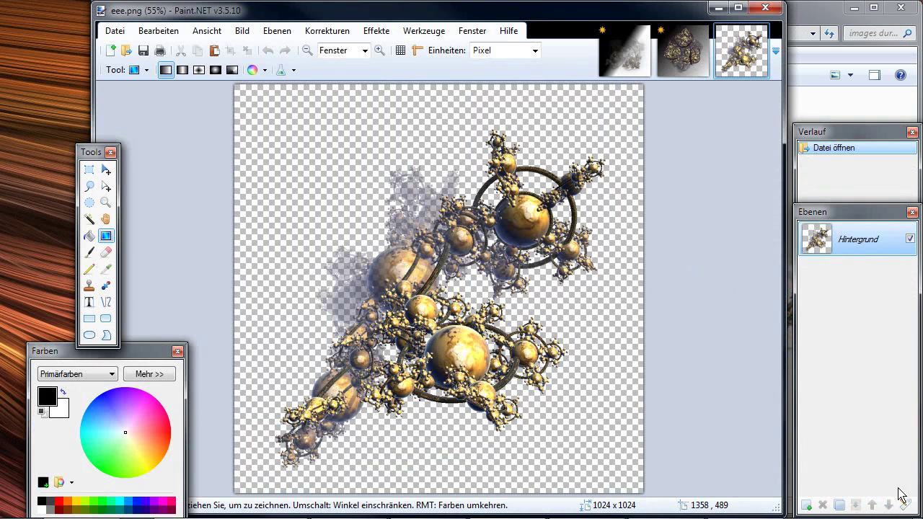
Duplicate the fractal layer and fill the top copy with a vertical blue gradient
left_click(839, 505)
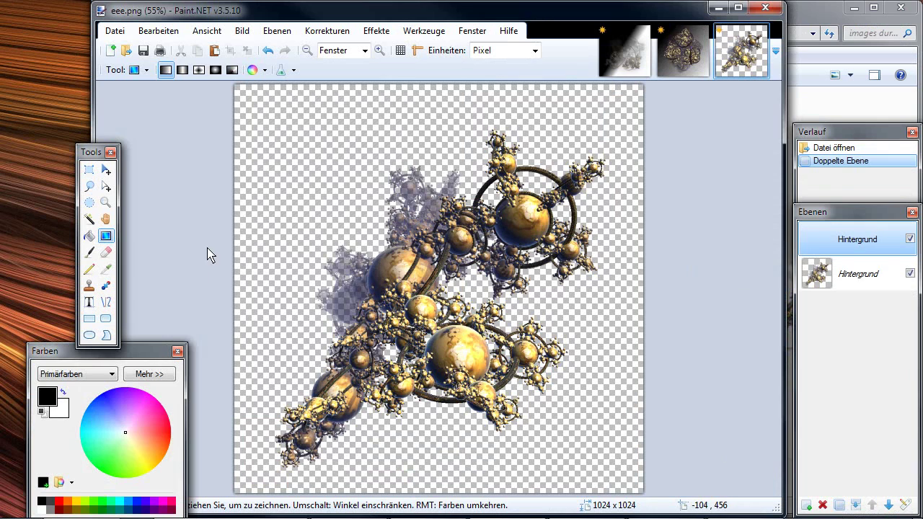
left_click(108, 409)
left_click(64, 409)
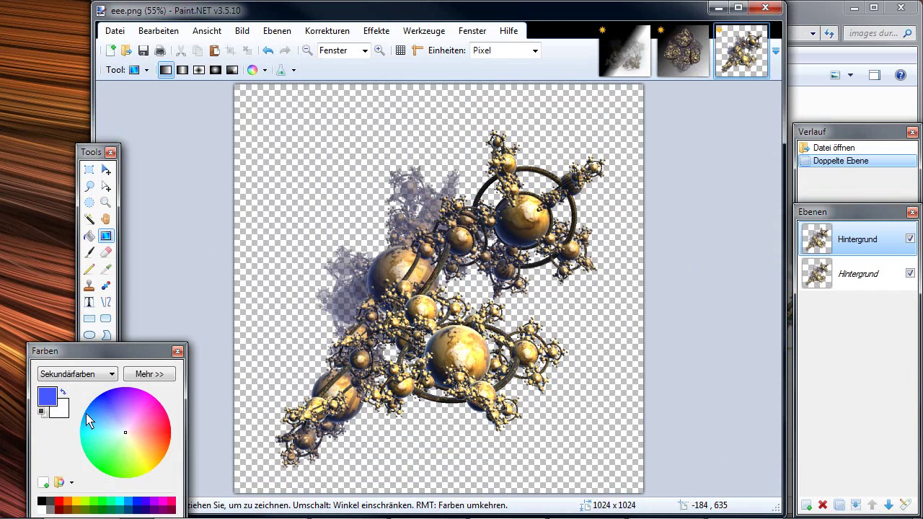
left_click(114, 409)
left_click_drag(114, 410, 110, 392)
left_click_drag(470, 312, 470, 312)
left_click_drag(440, 131, 419, 468)
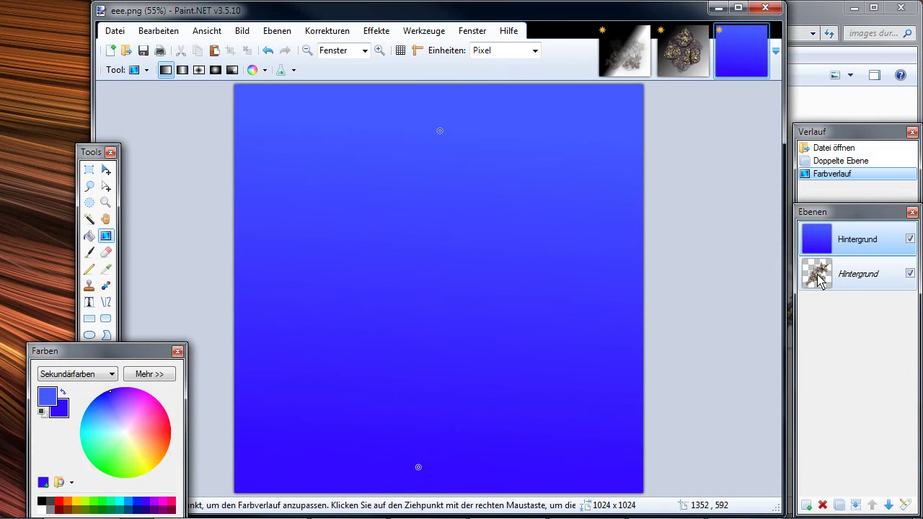
Move the fractal layer above the gradient and minimise Paint.NET and Explorer
left_click(820, 280)
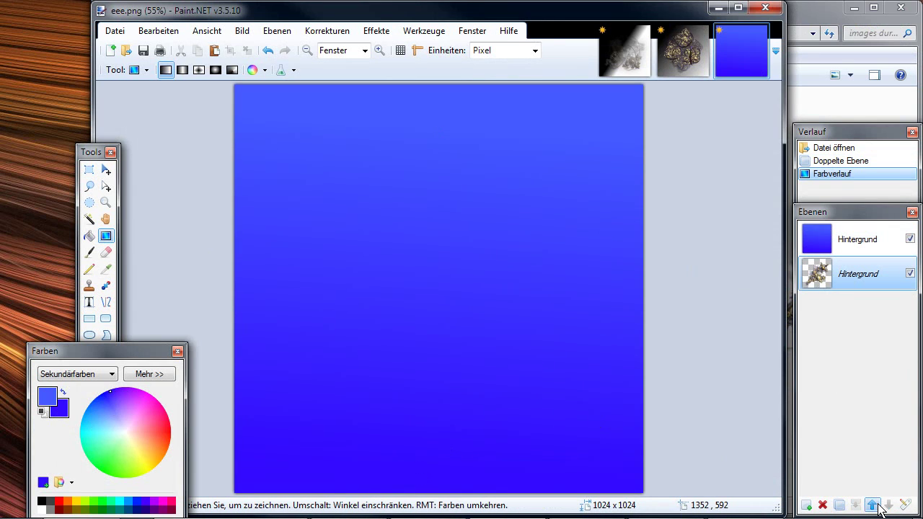
left_click(872, 505)
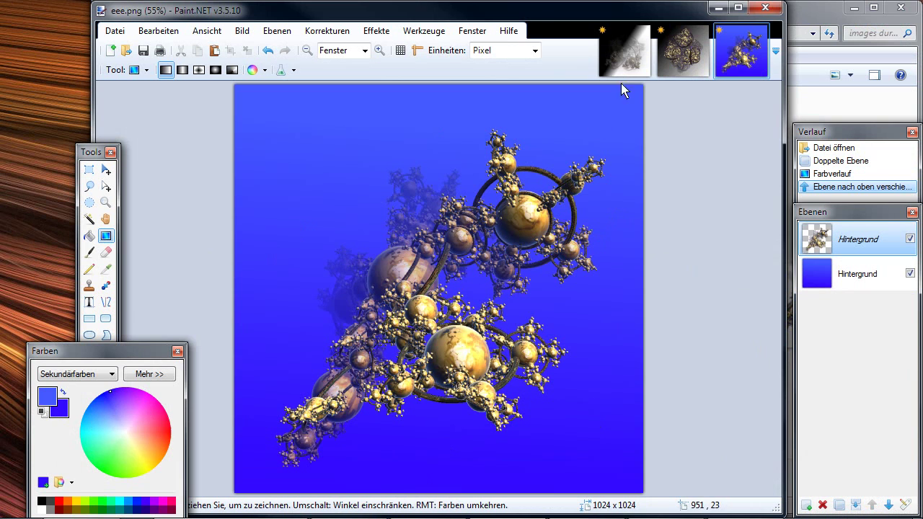
left_click(720, 9)
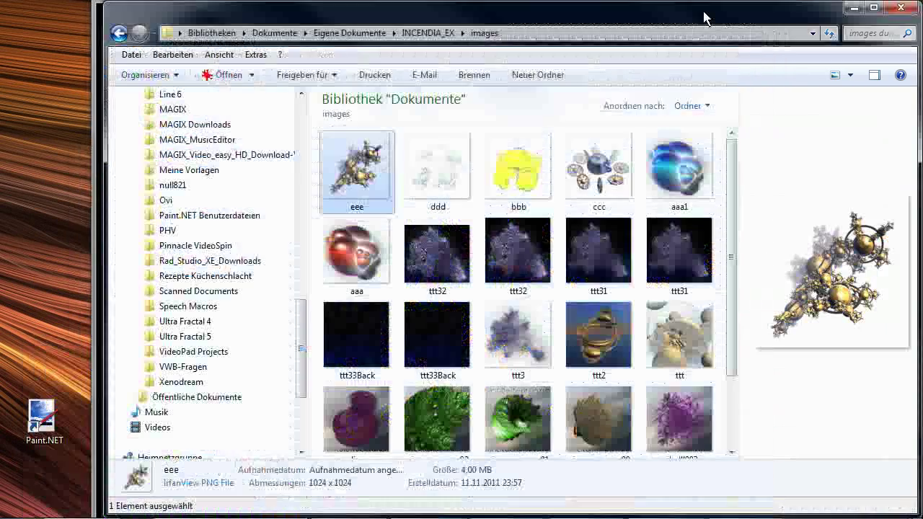
left_click(854, 9)
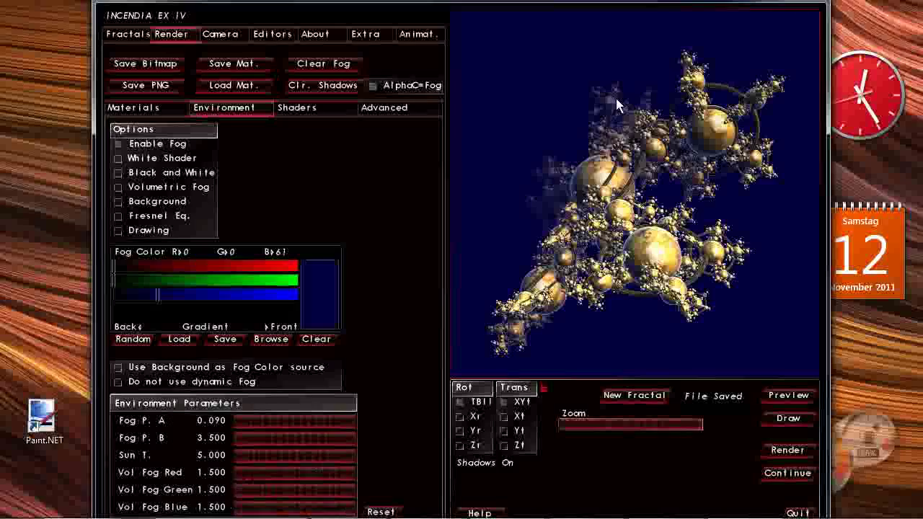